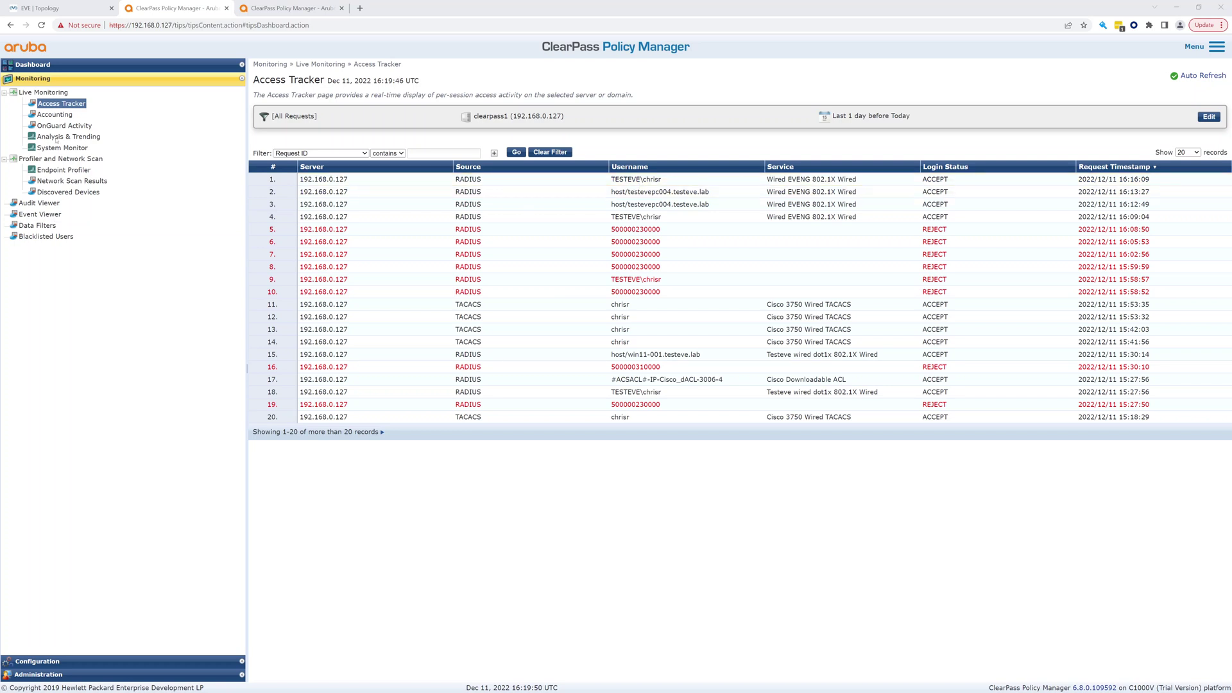
Step: Expand the Configuration section in the ClearPass left navigation
left_click(123, 660)
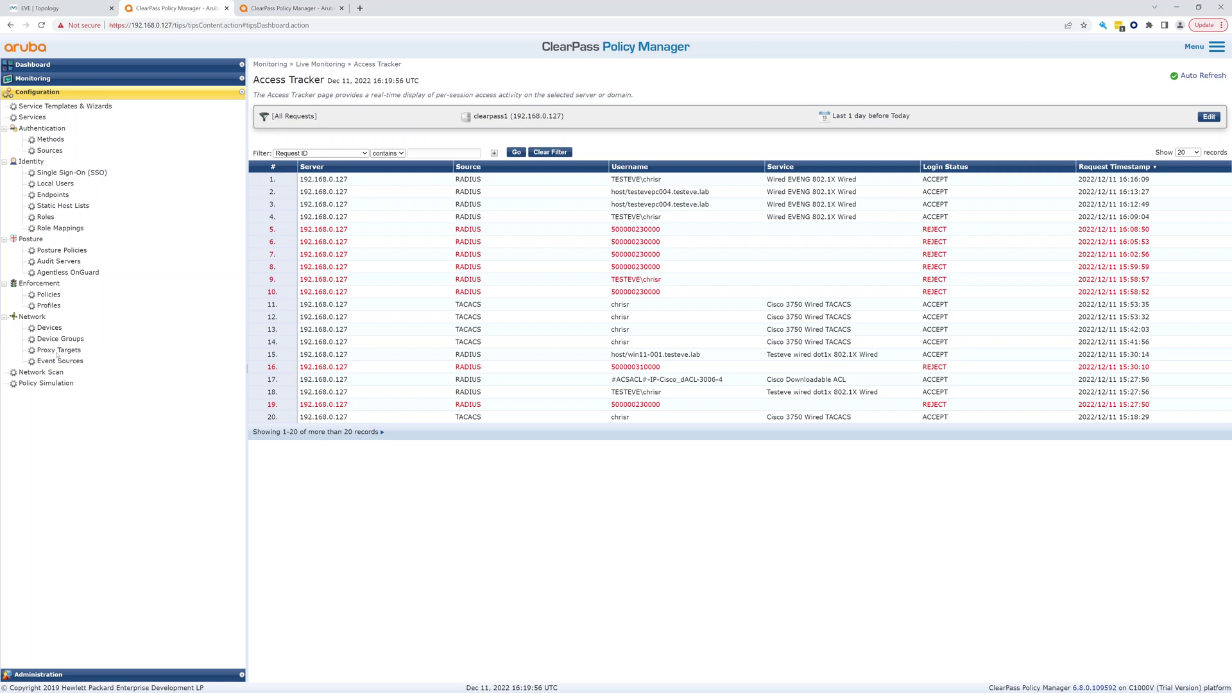
Step: Show the Wired EVENG 802.1X Wired Enforcement Policy rules: Domain User→Profile1, Domain Admins→Profile2
left_click(49, 308)
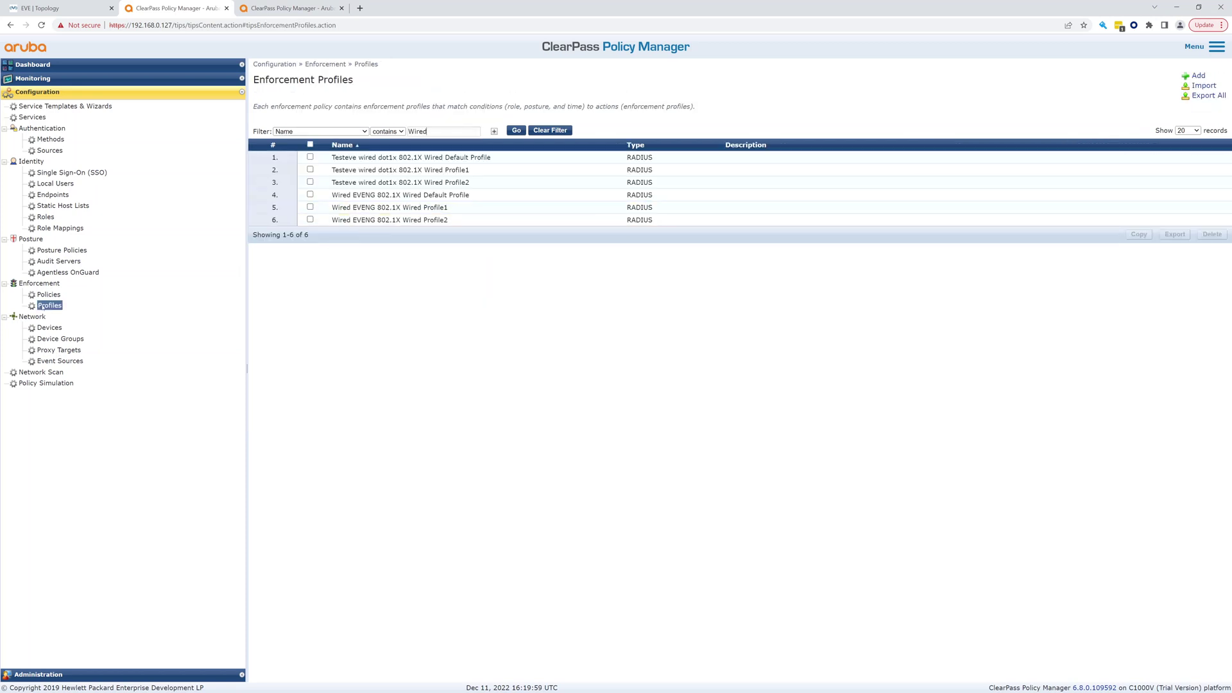
left_click(45, 295)
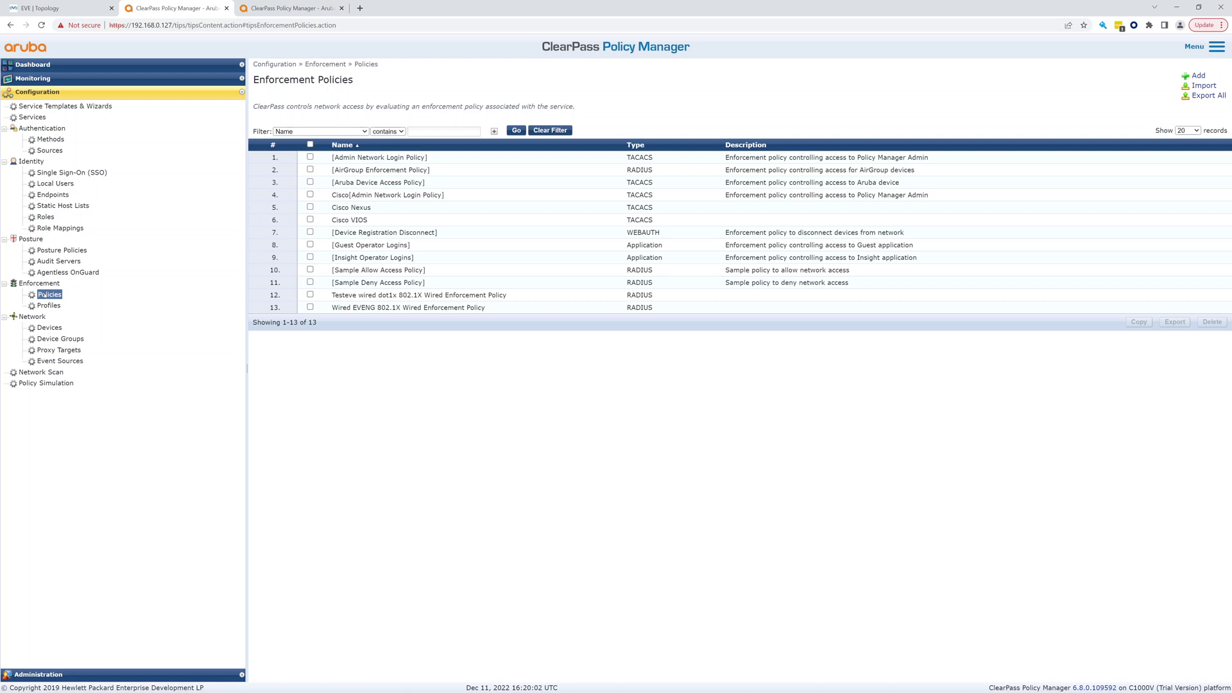
left_click(408, 307)
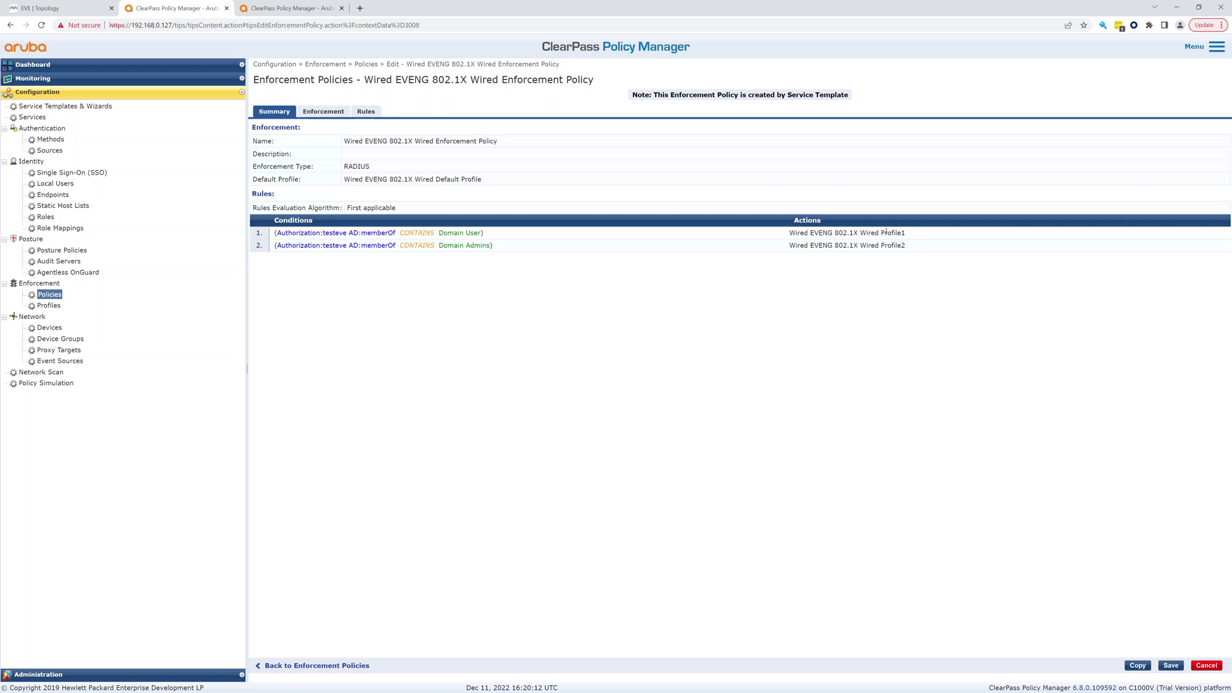
left_click(354, 114)
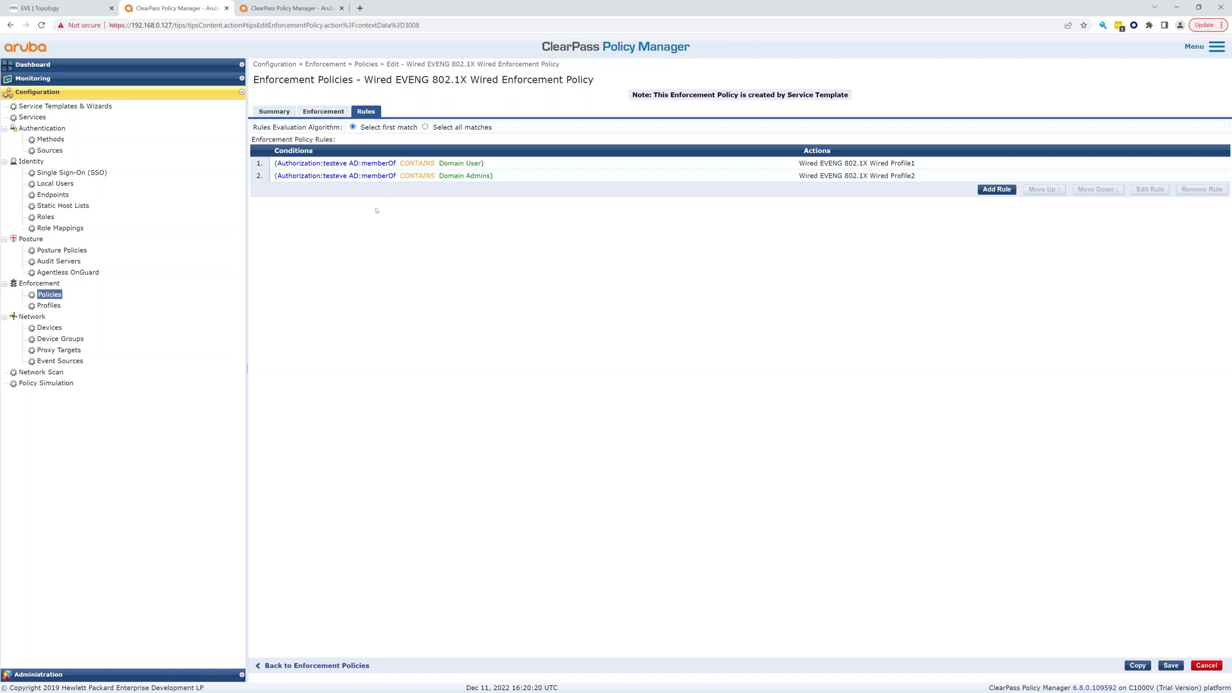
Step: Start a new rule with condition Tips:Role EQUALS [Machine Authenticated]
left_click(997, 189)
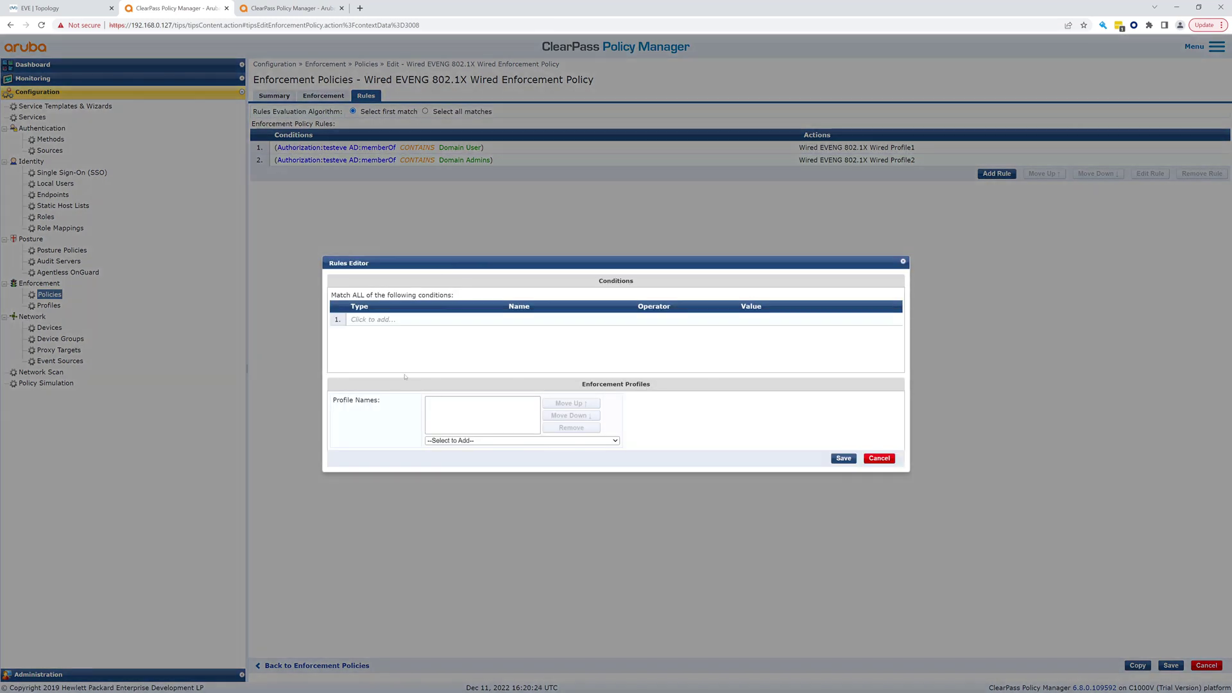
left_click(378, 319)
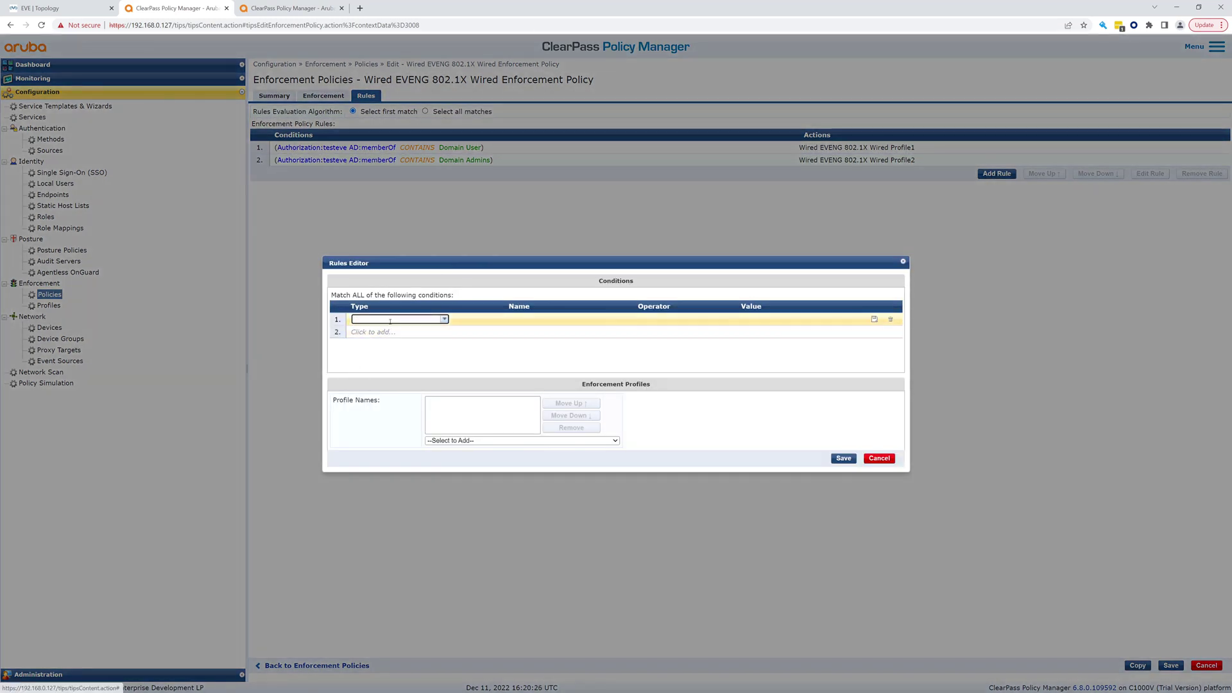
left_click(442, 319)
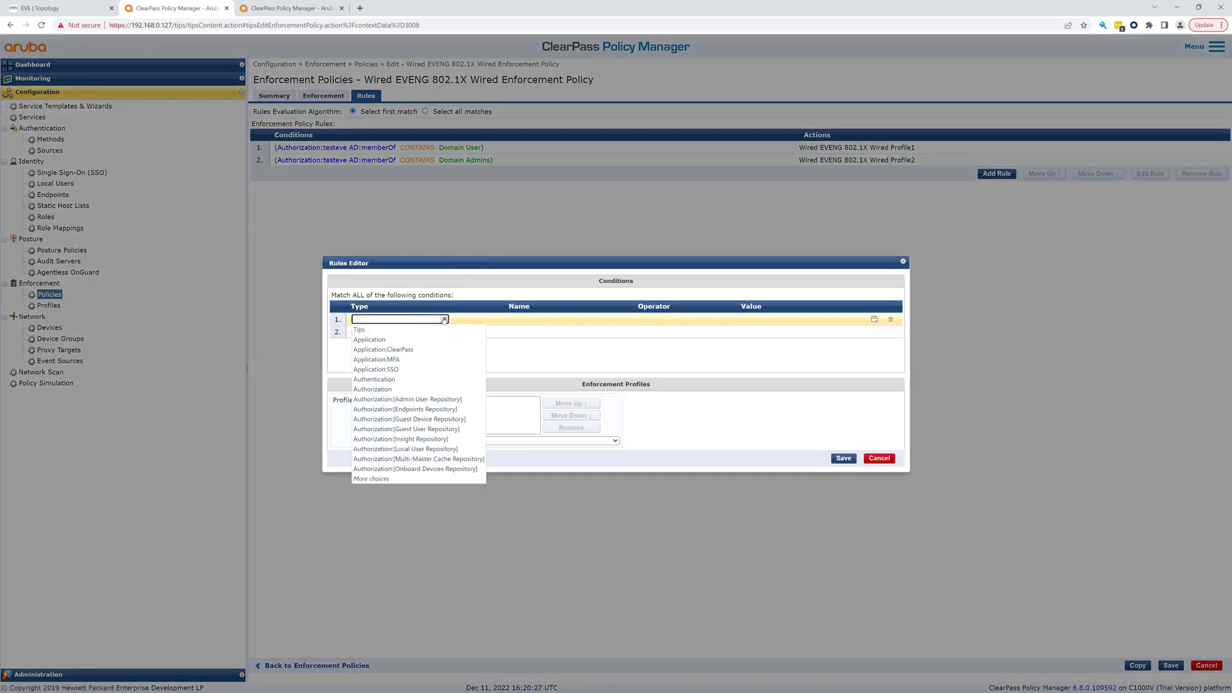
left_click(372, 333)
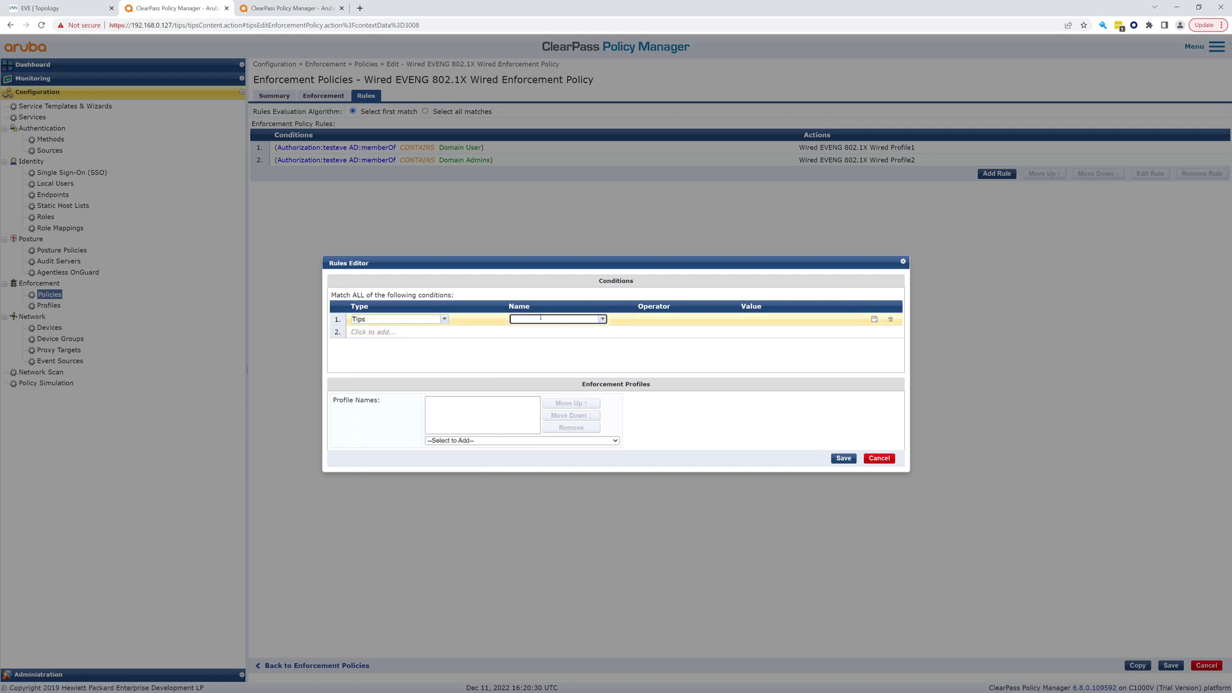
left_click(602, 320)
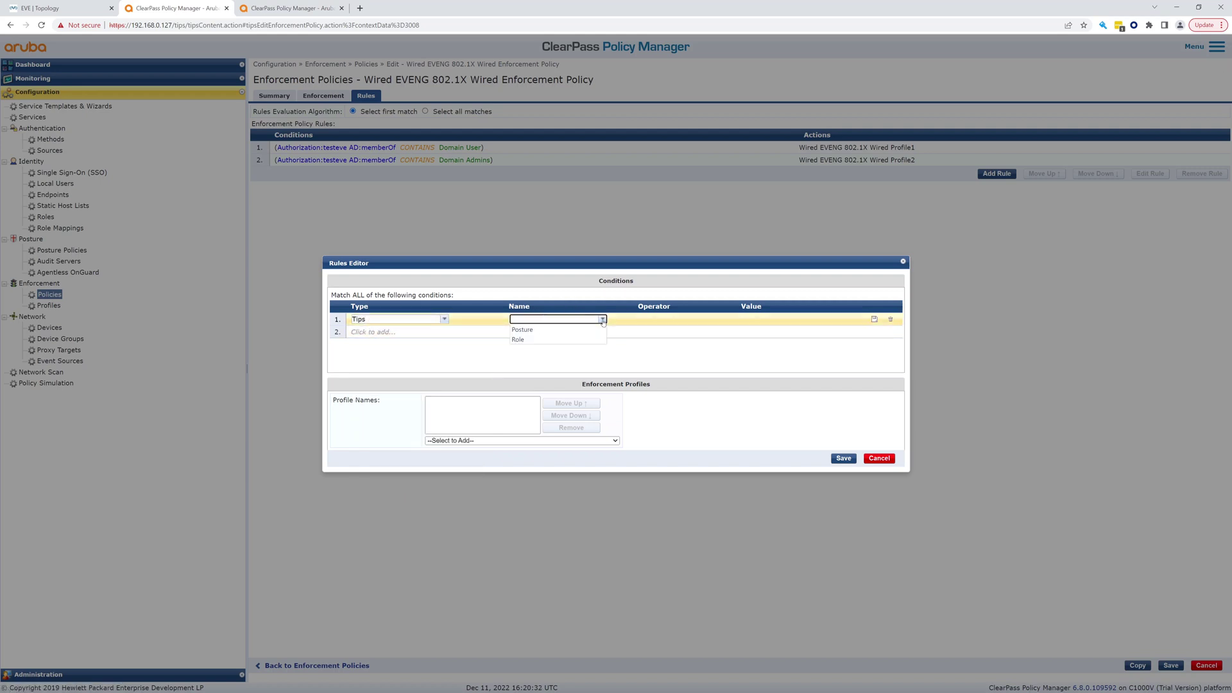
left_click(528, 340)
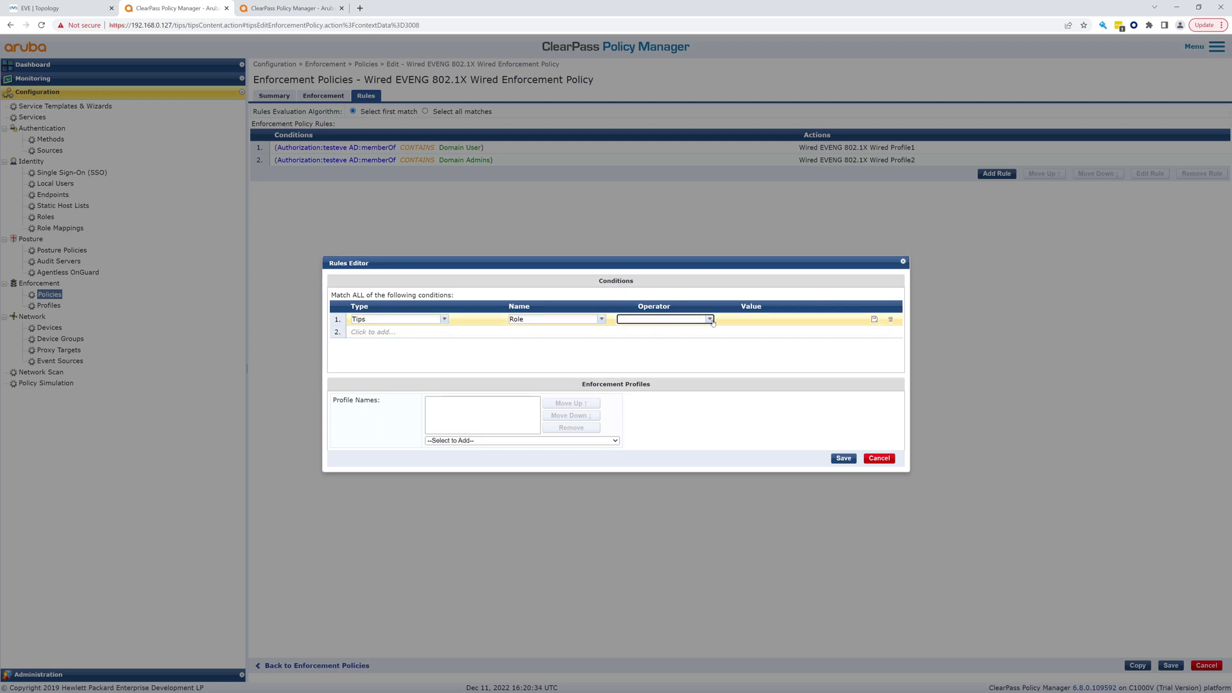
left_click(709, 319)
left_click(641, 330)
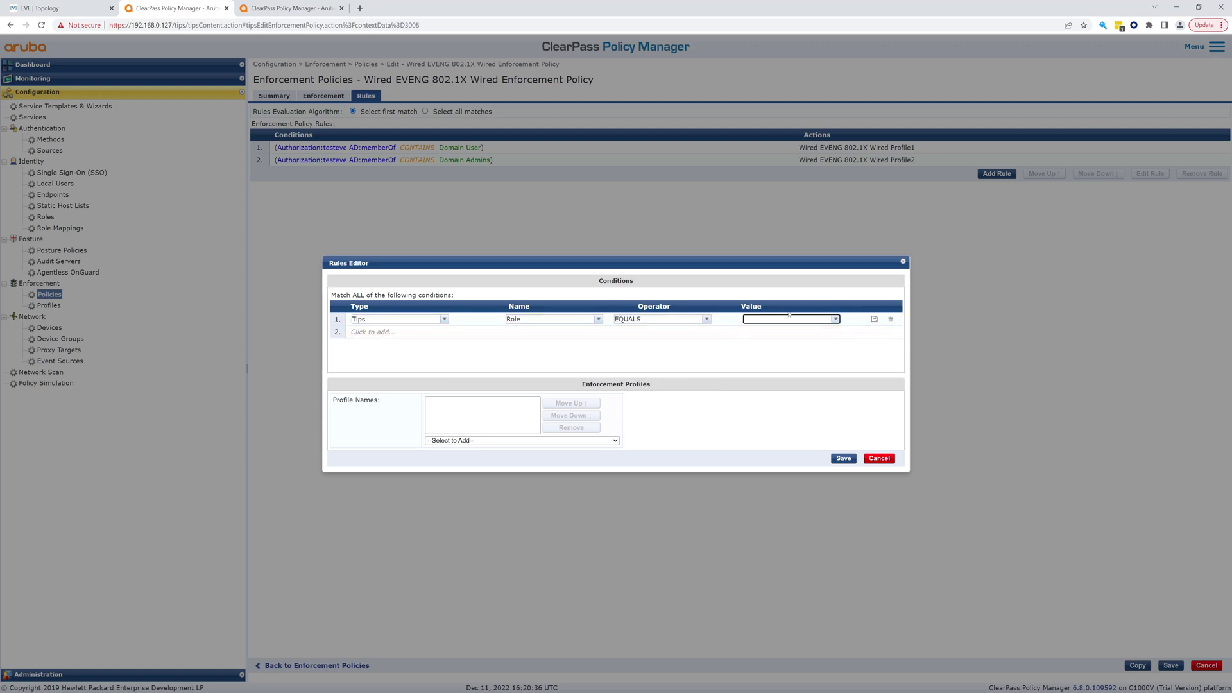
left_click(835, 319)
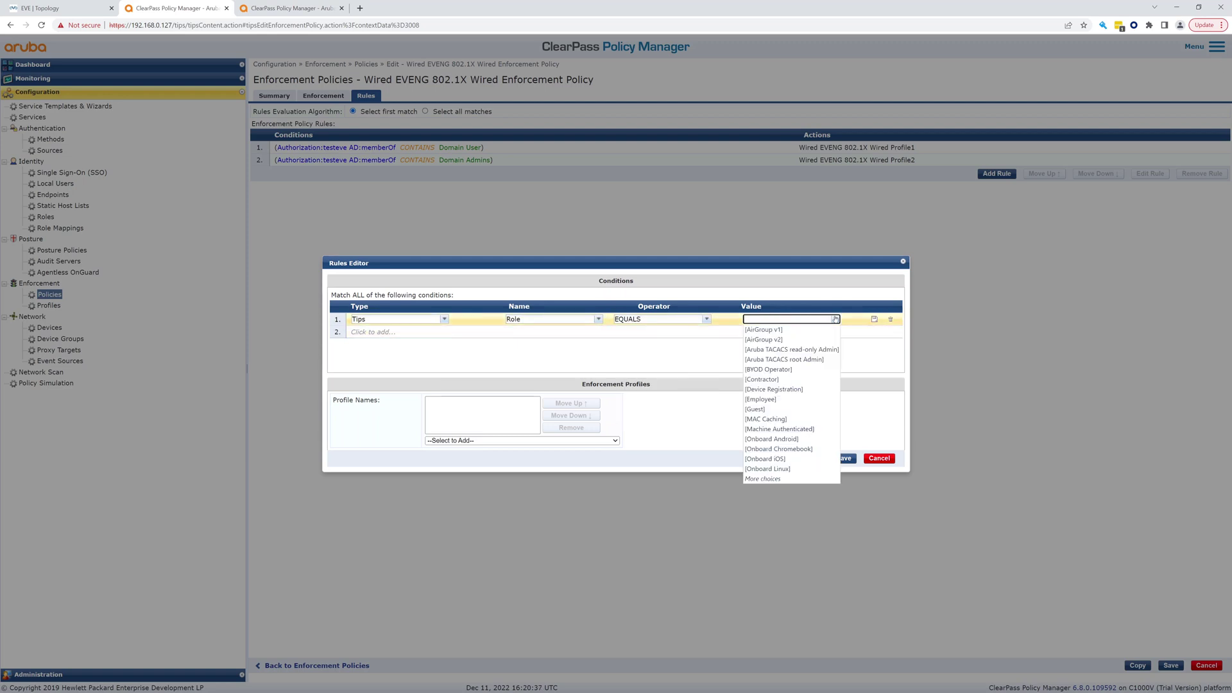
left_click(776, 430)
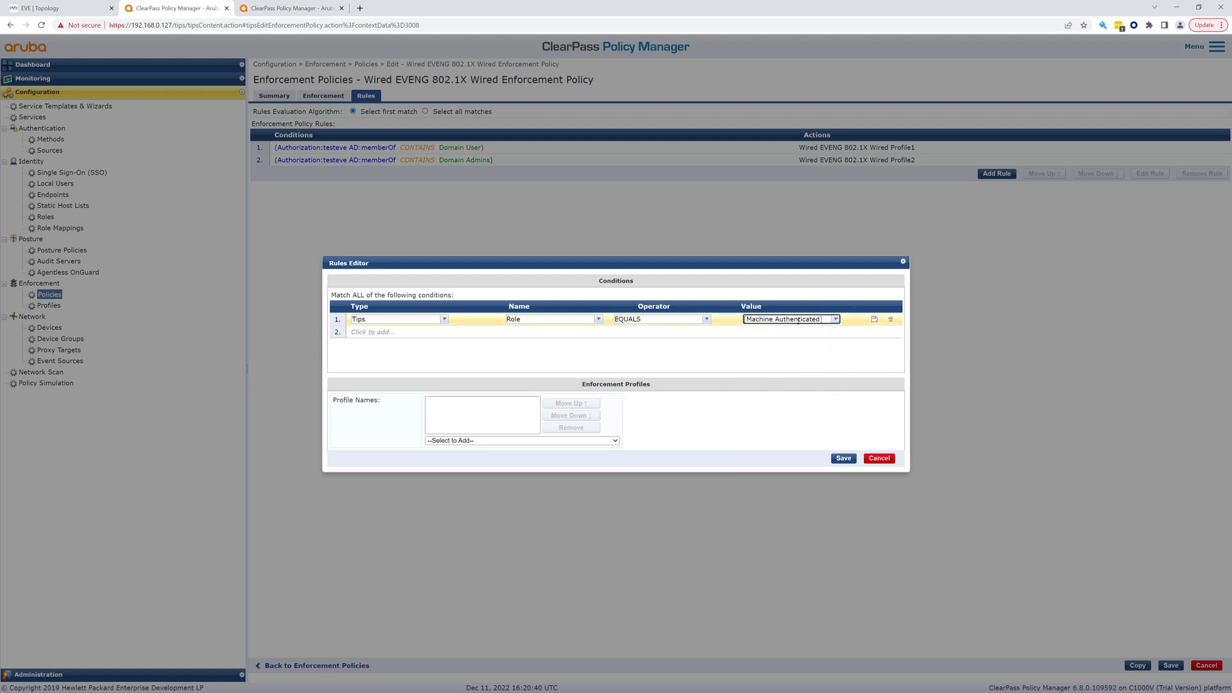
Step: Assign Wired EVENG 802.1X Wired Profile2 to the rule and save it
left_click(560, 441)
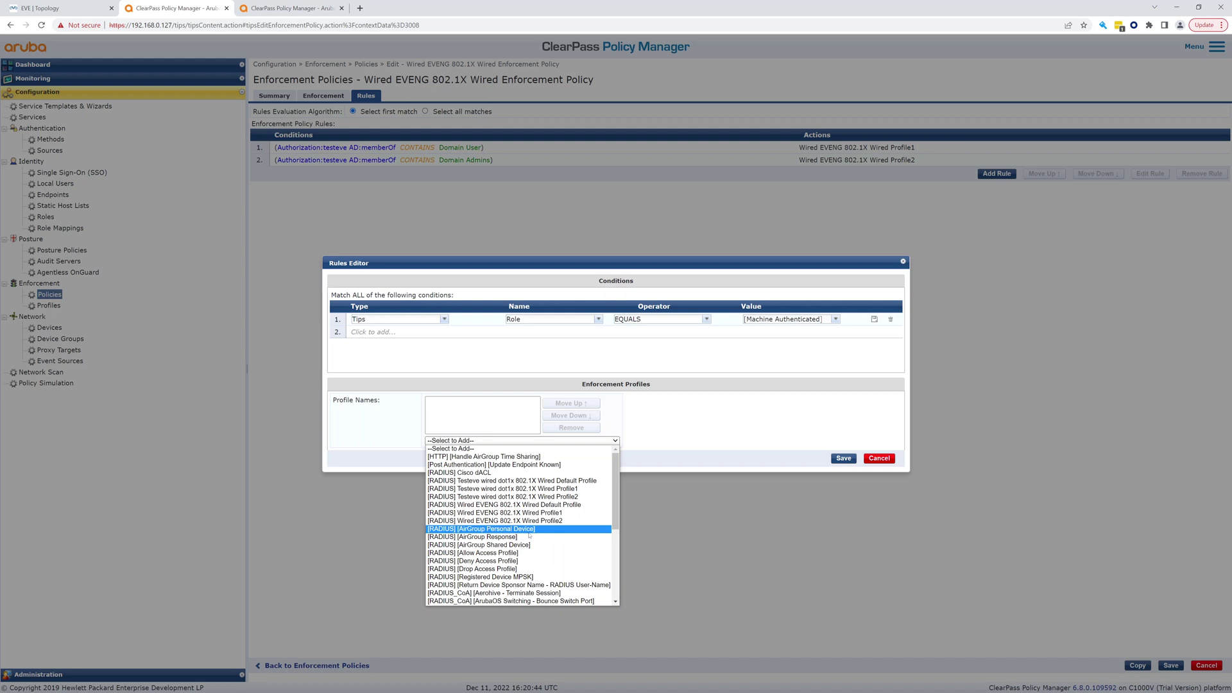
scroll(530, 536, "down", 6)
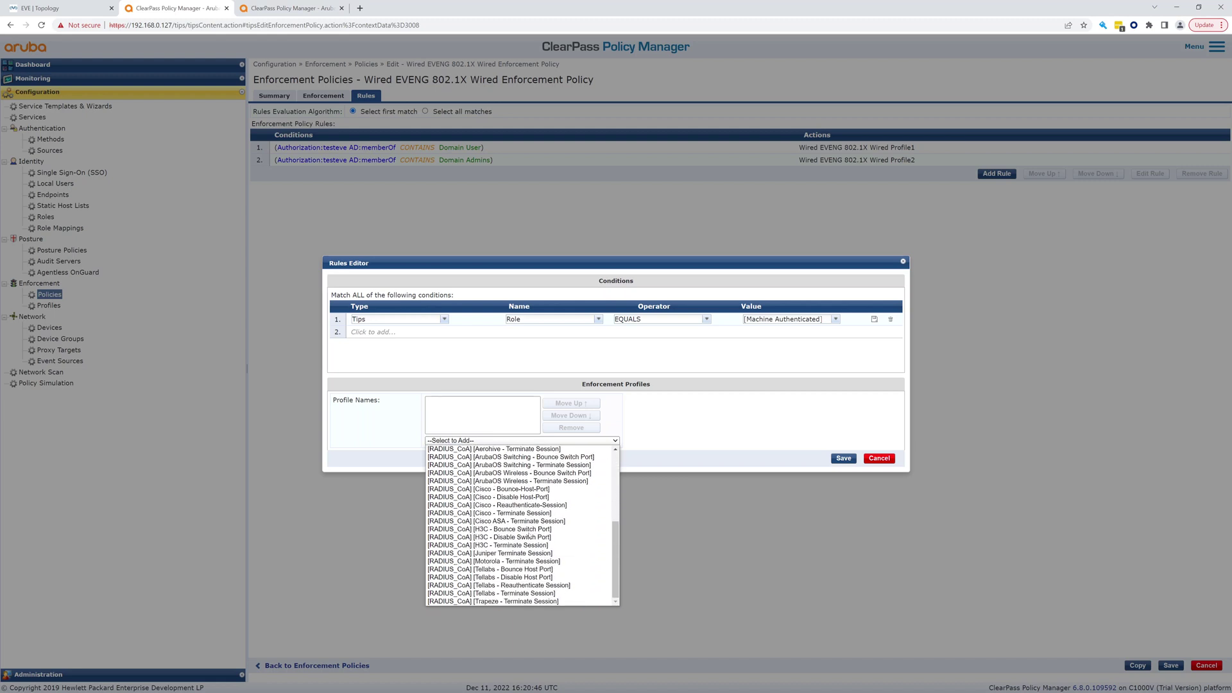
scroll(530, 536, "up", 6)
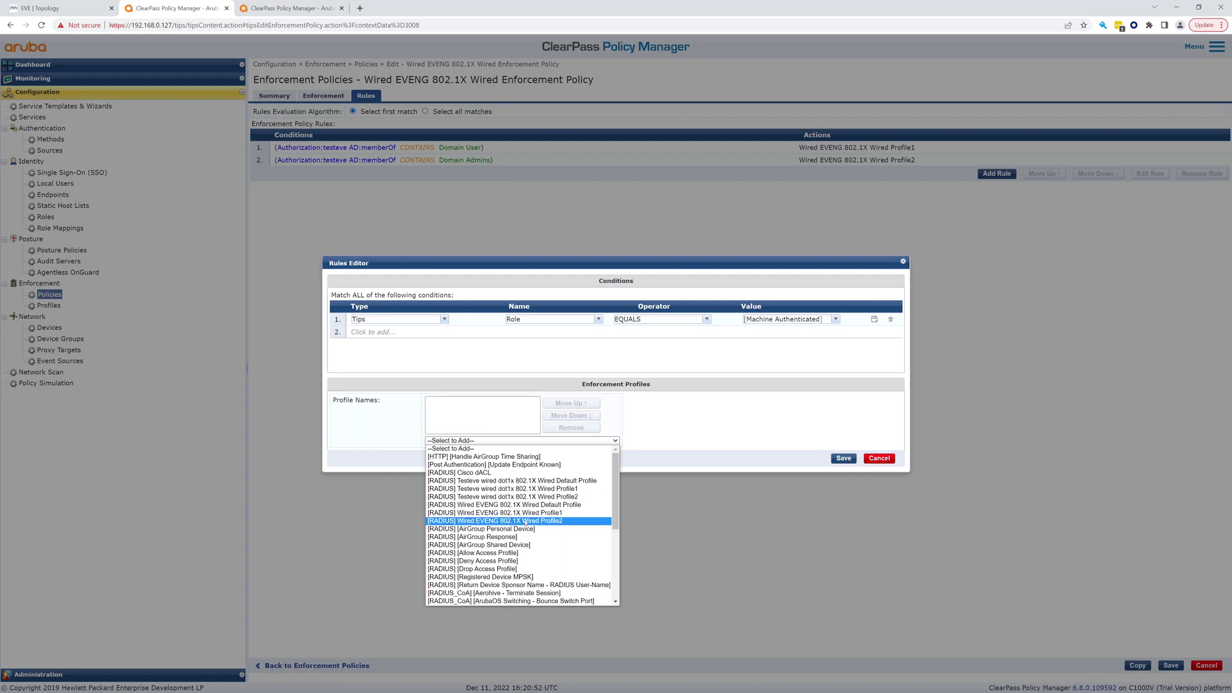
left_click(525, 521)
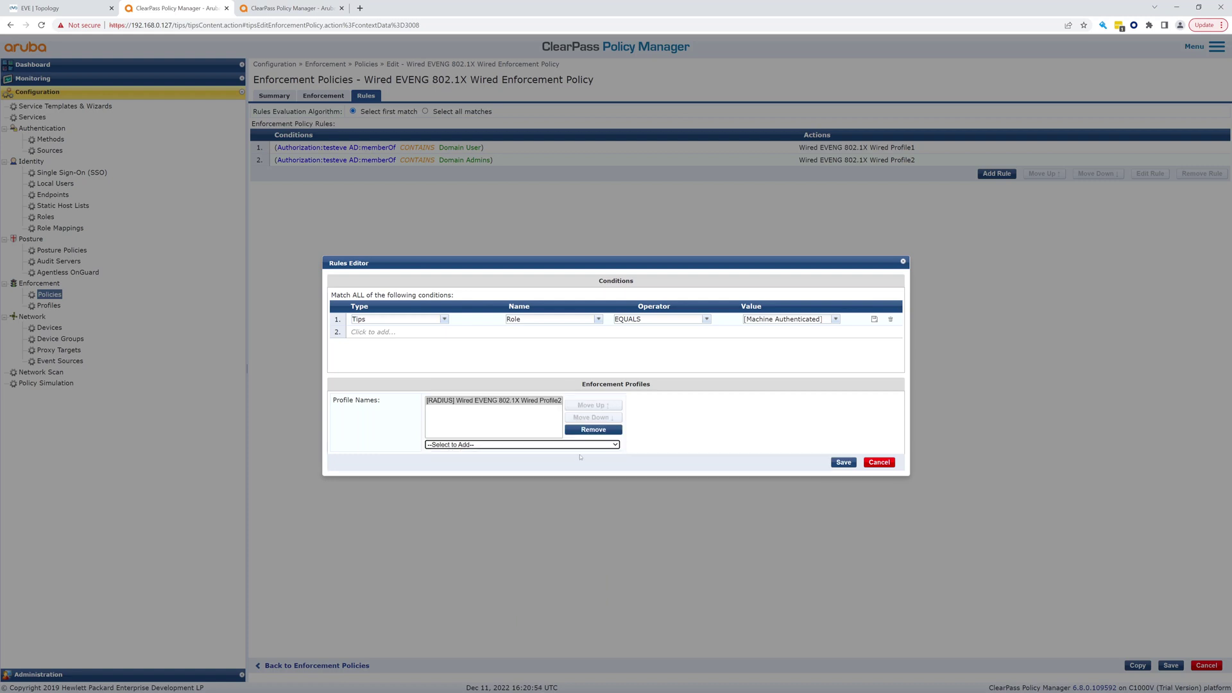
left_click(842, 462)
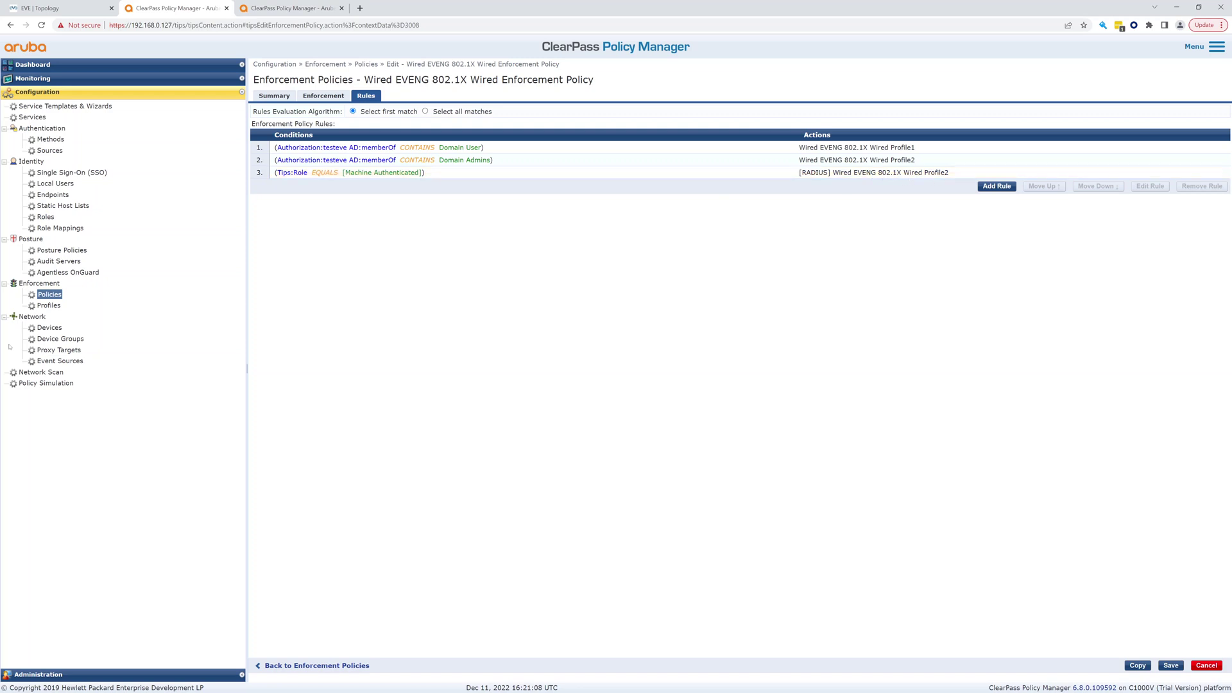
Step: Discard the unsaved policy change and inspect Wired EVENG 802.1X Wired Profile2 (RADIUS Accept, VLAN 70)
left_click(49, 306)
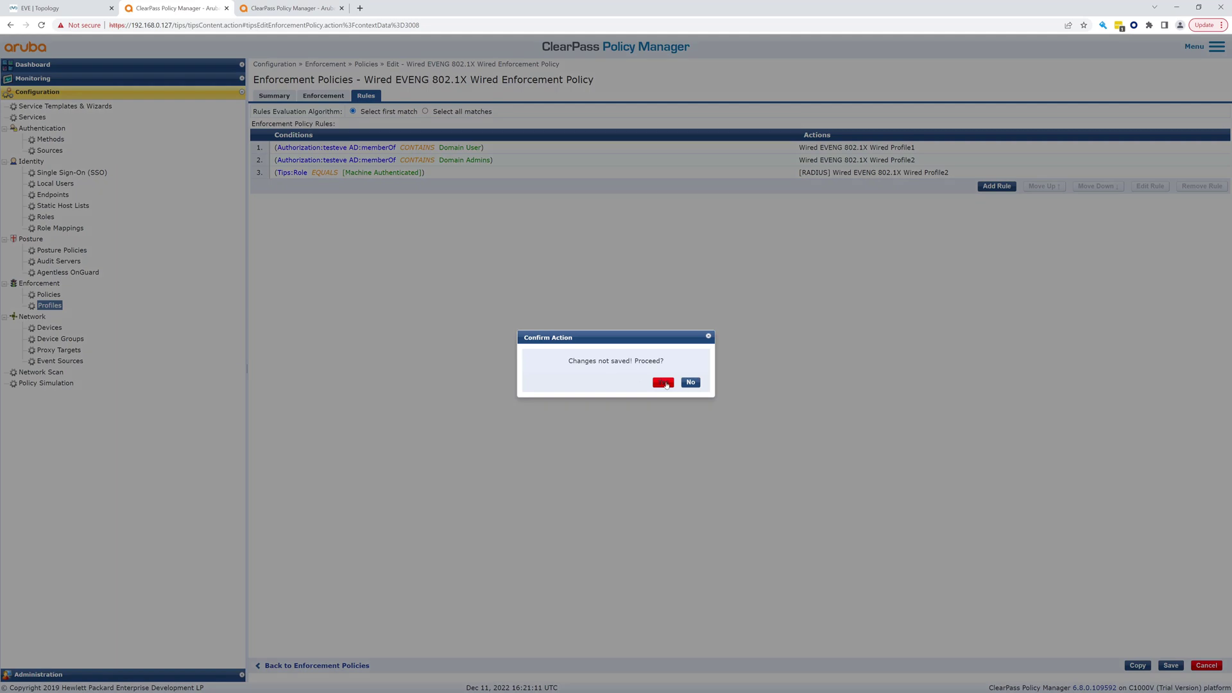
left_click(664, 382)
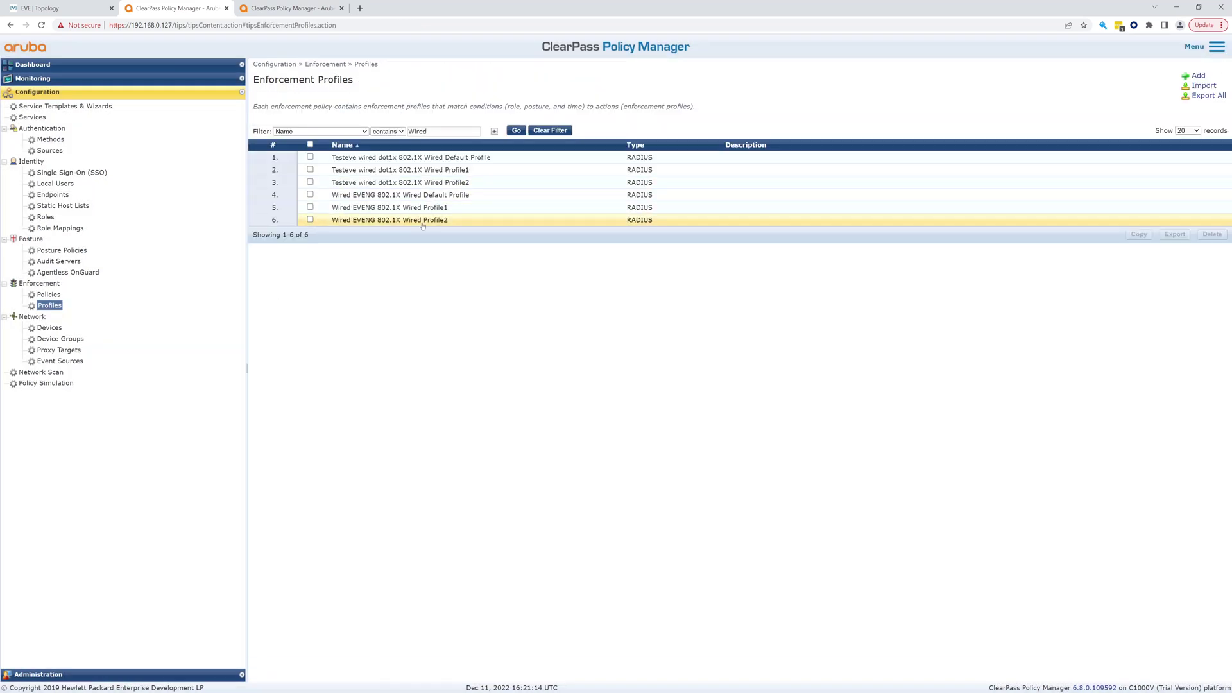
left_click(422, 220)
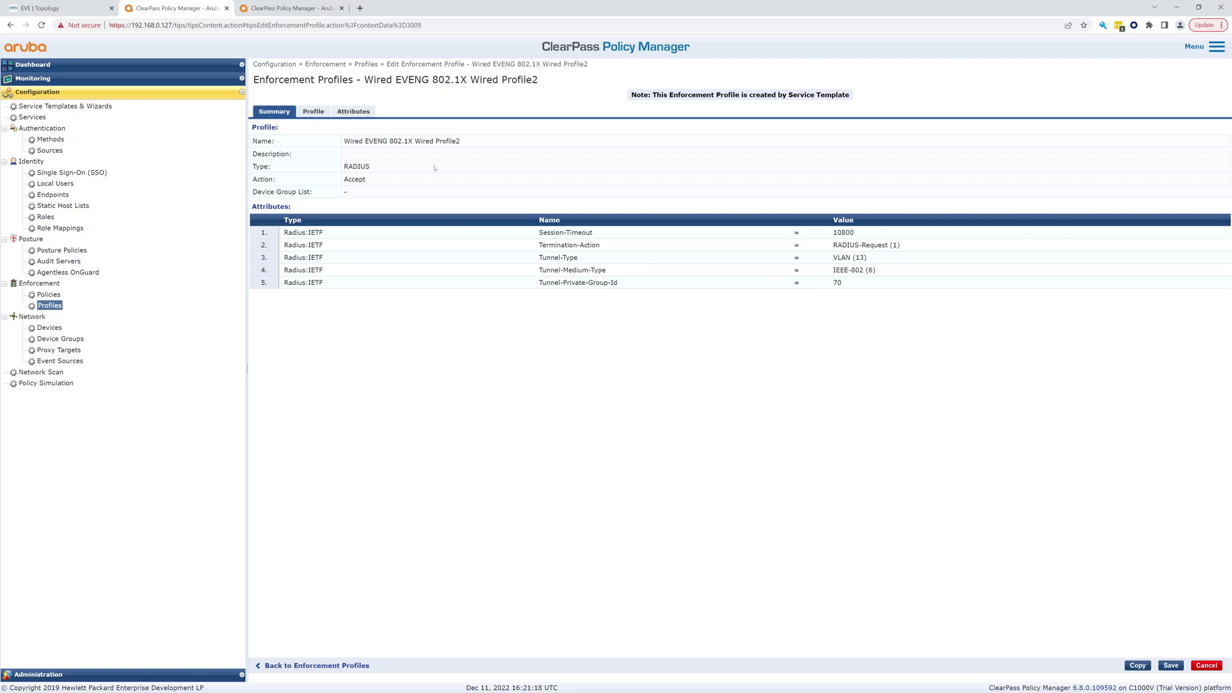
Step: Reopen the Wired EVENG 802.1X Wired Enforcement Policy's rules listing Domain User and Domain Admins
left_click(50, 295)
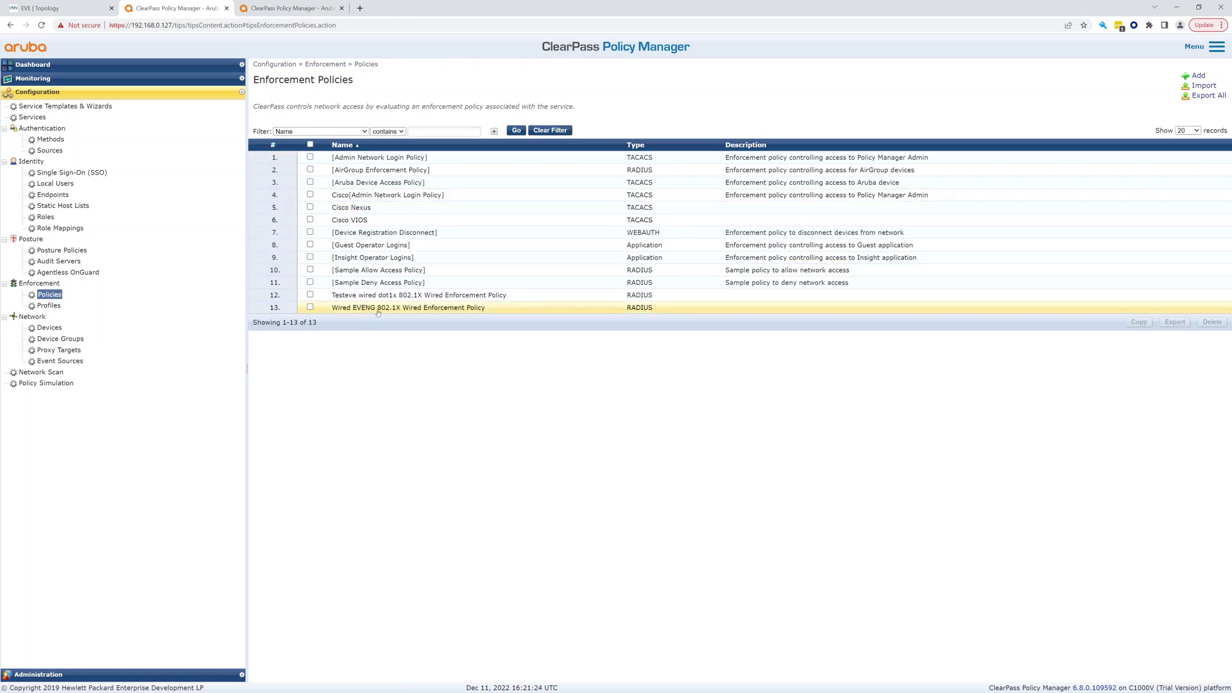
left_click(408, 307)
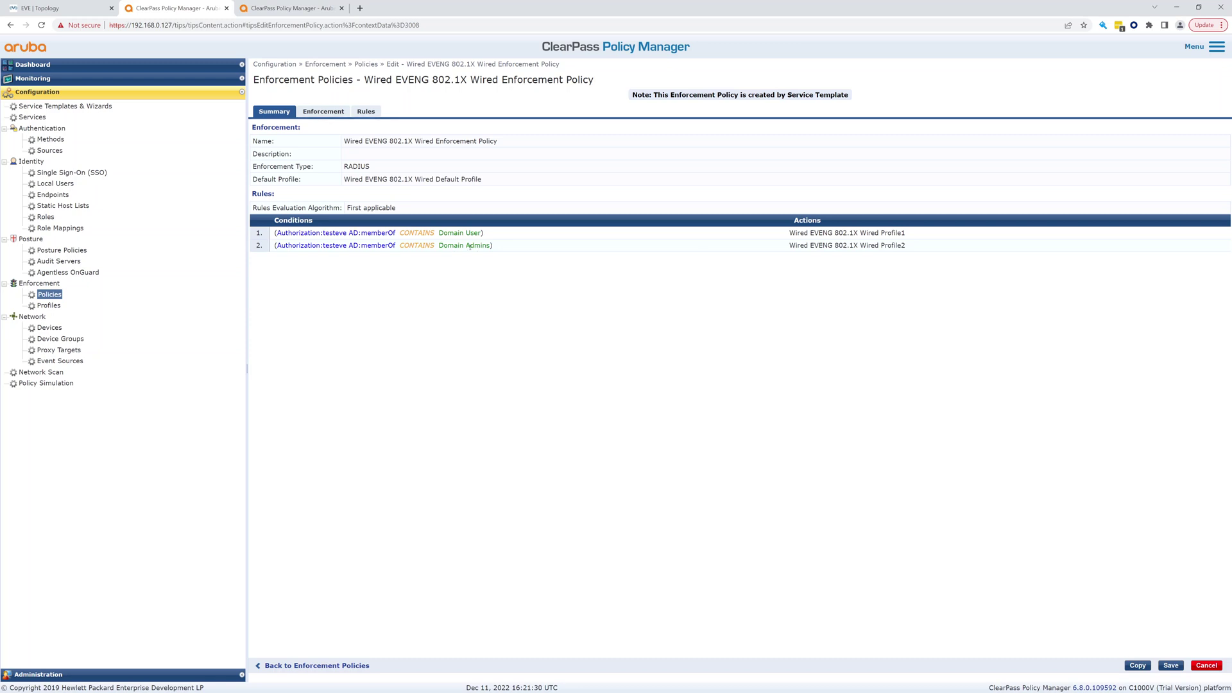
left_click(372, 111)
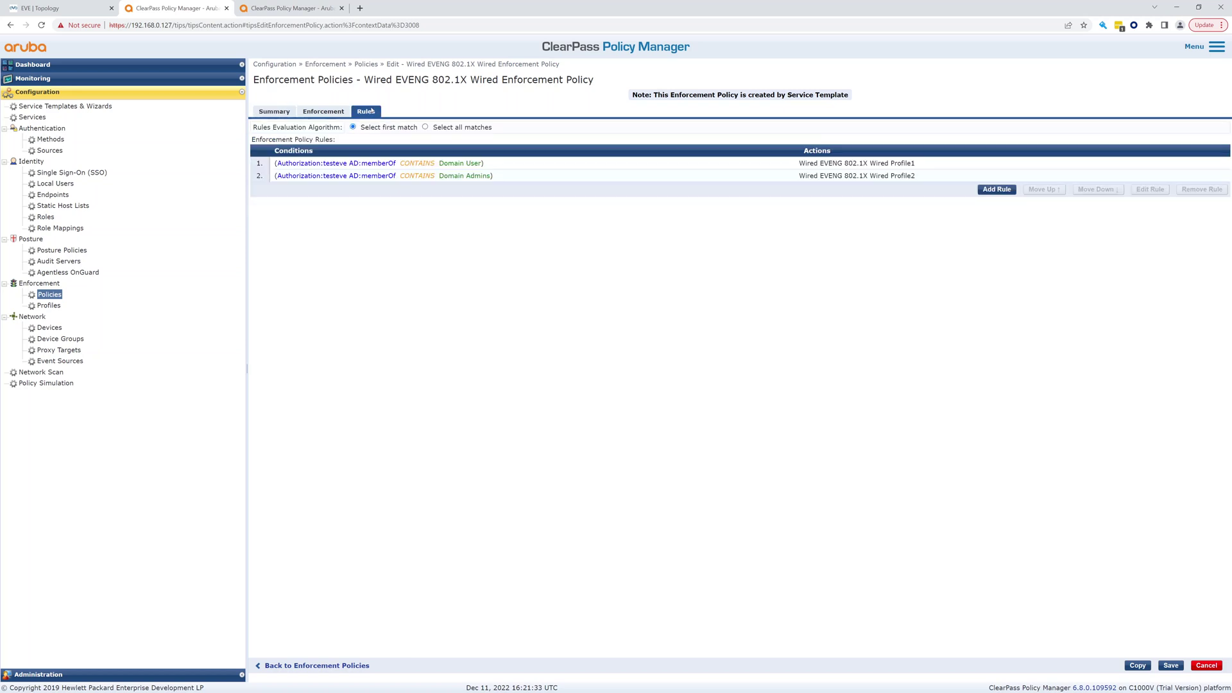
Step: Start a new rule with condition Tips:Role EQUALS [Machine Authenticated]
left_click(997, 190)
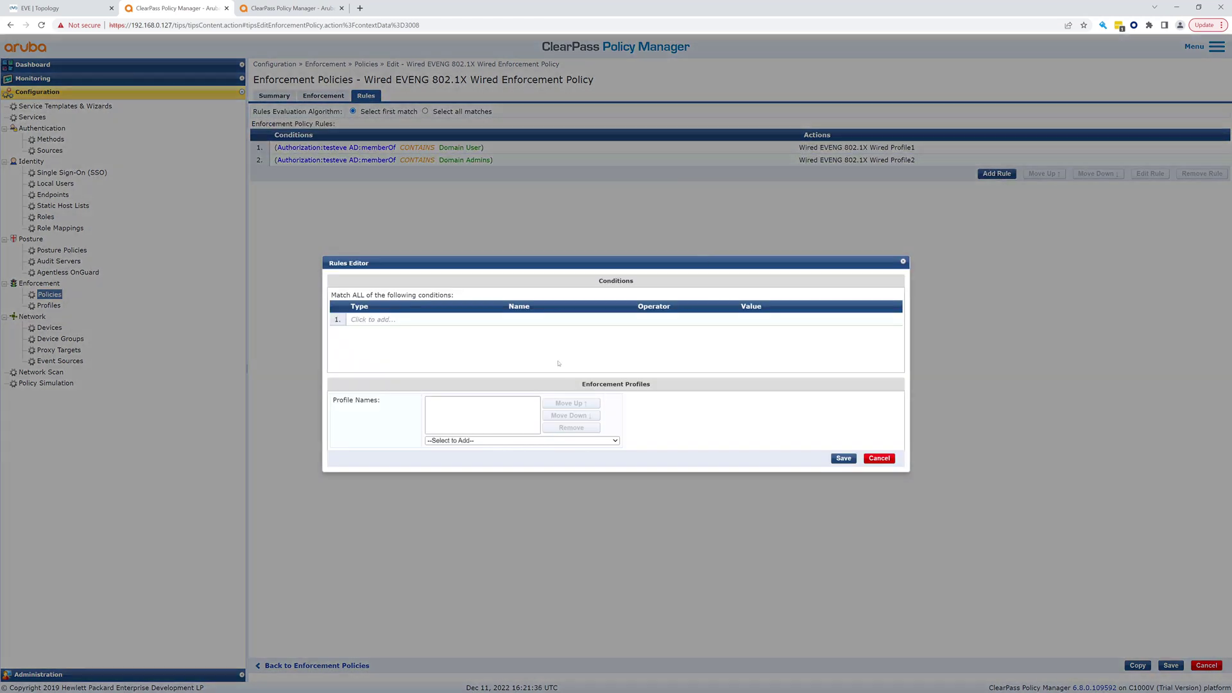
left_click(406, 320)
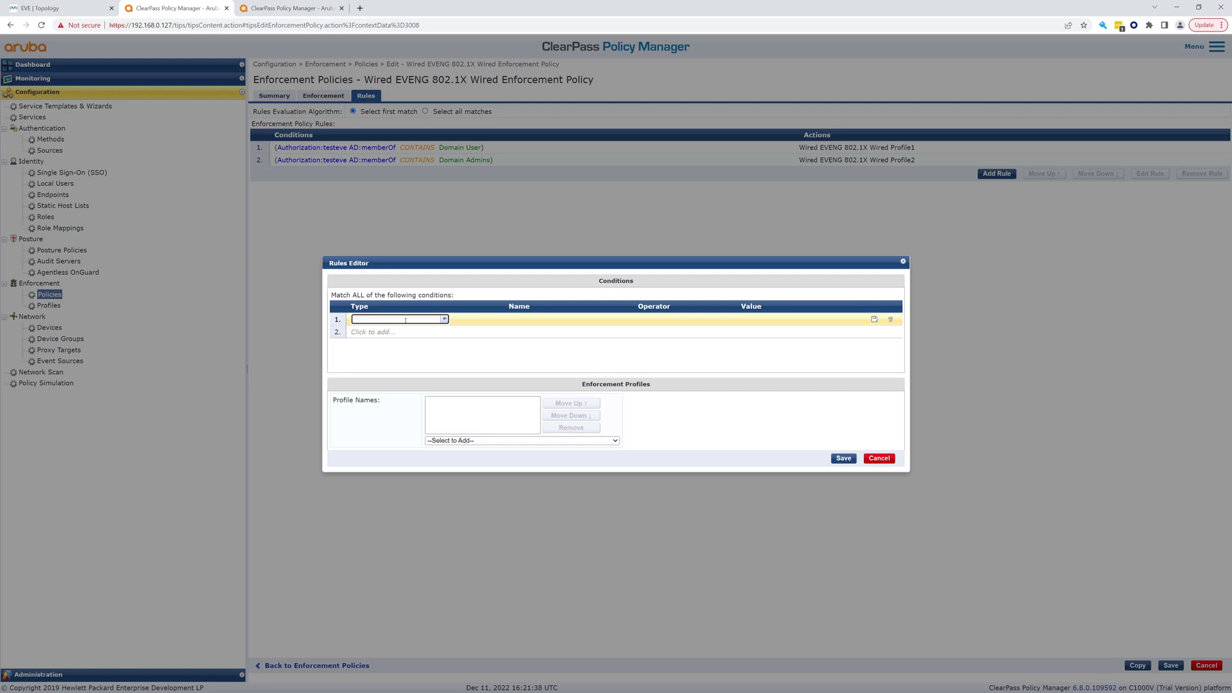
left_click(443, 319)
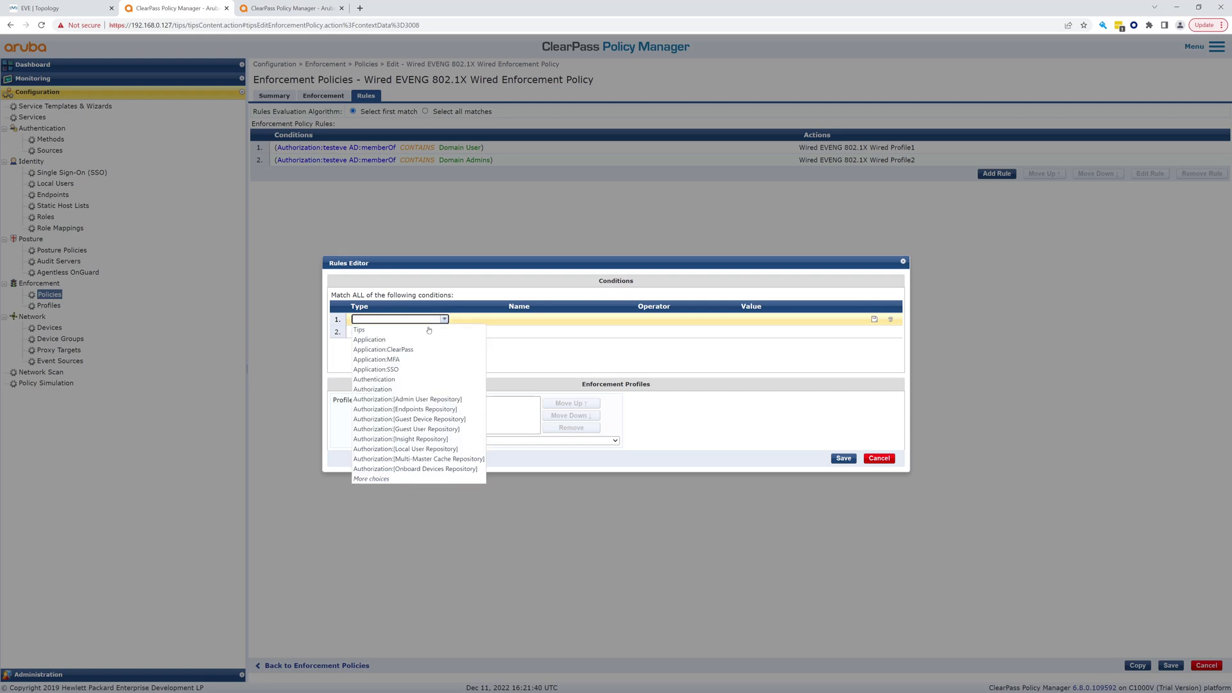
left_click(427, 330)
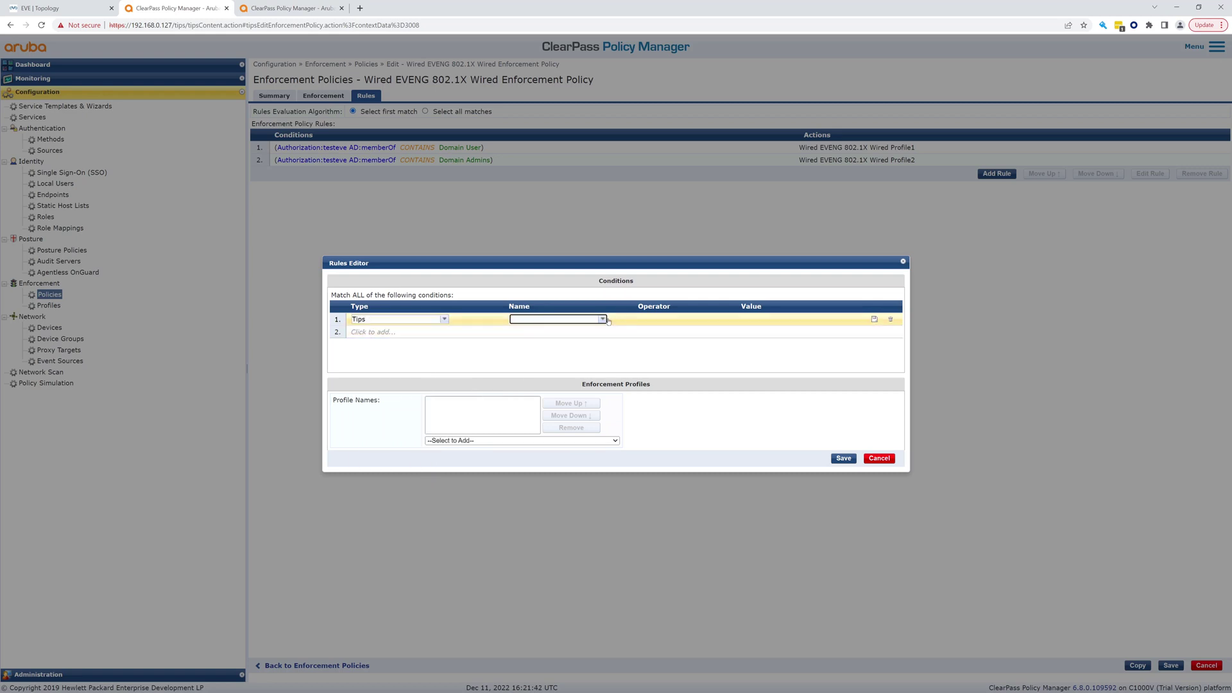
left_click(603, 319)
left_click(549, 336)
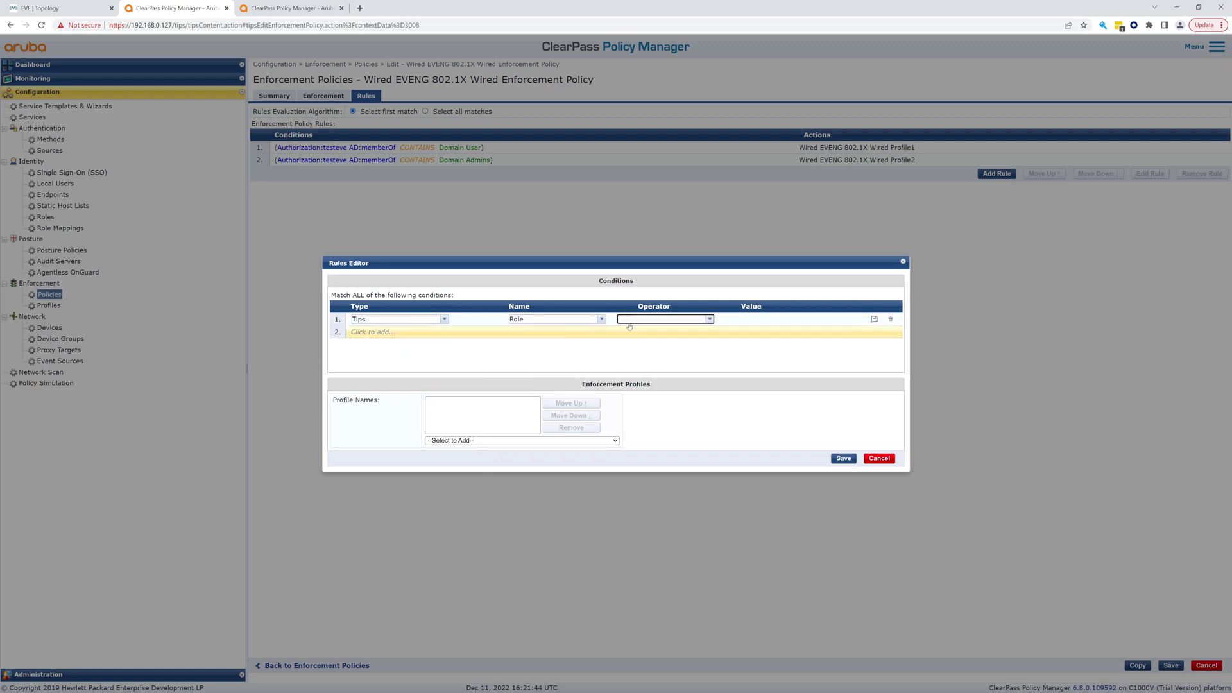
left_click(667, 319)
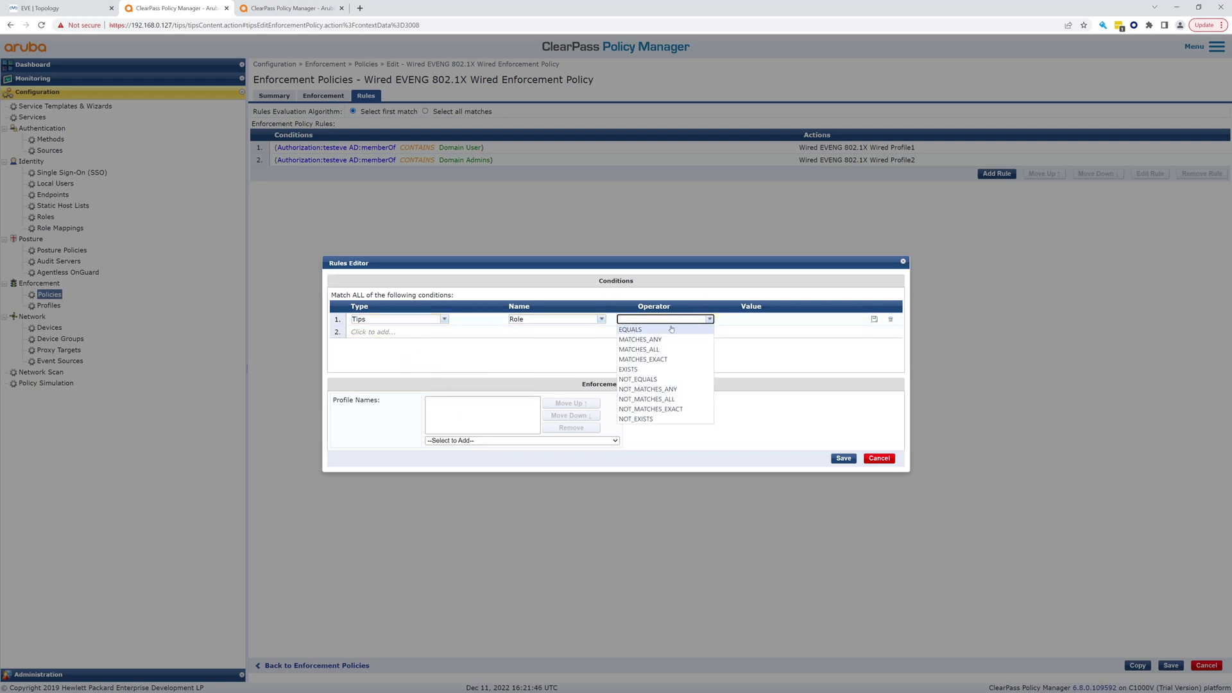
left_click(671, 329)
left_click(834, 320)
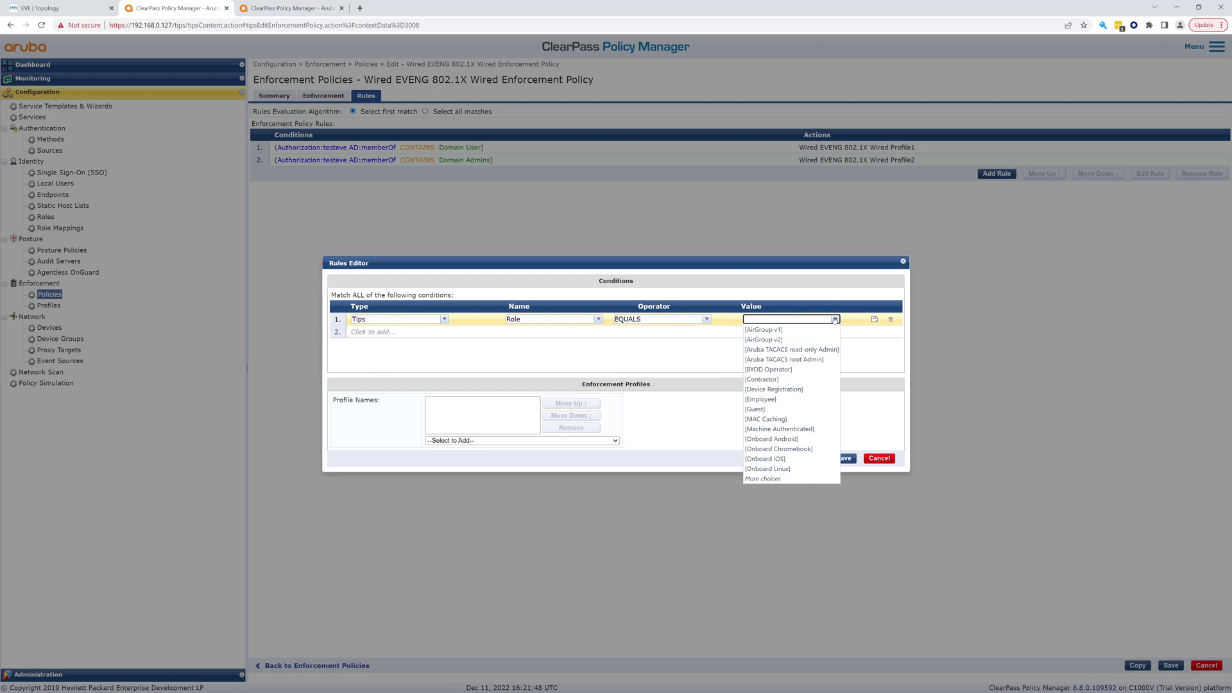
left_click(764, 430)
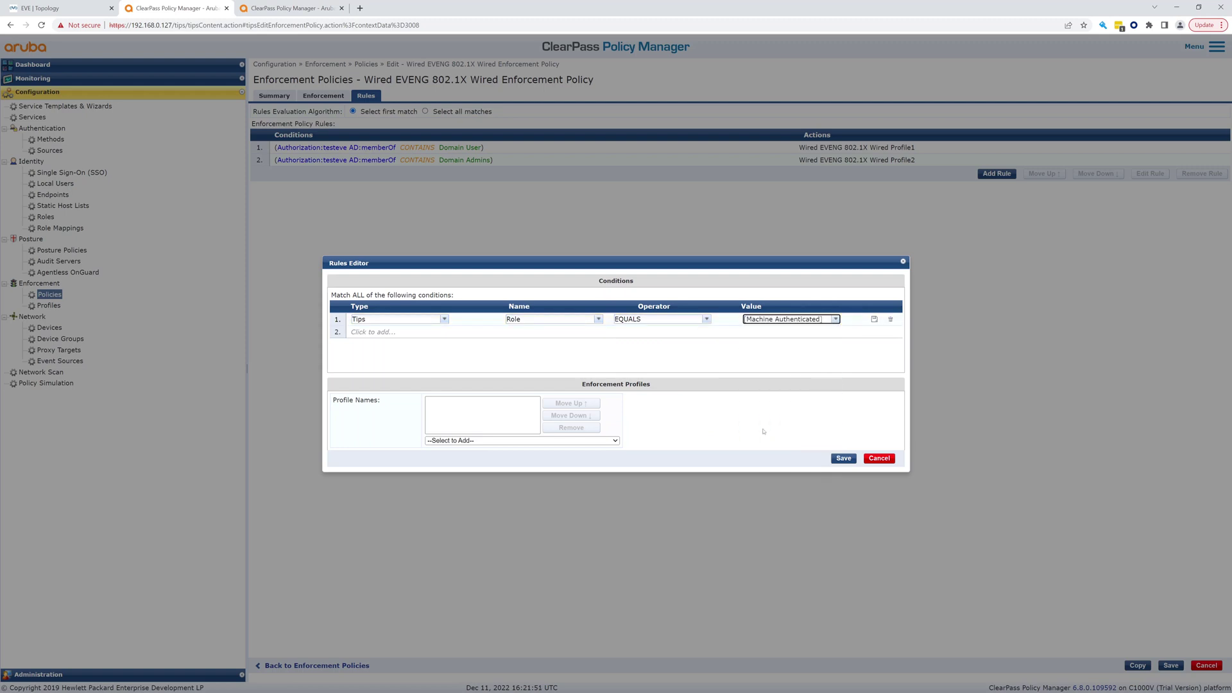
Step: Send the rule to Testeve wired dot1x 802.1X Wired Profile1, save the policy, and reopen it
left_click(493, 441)
left_click(558, 490)
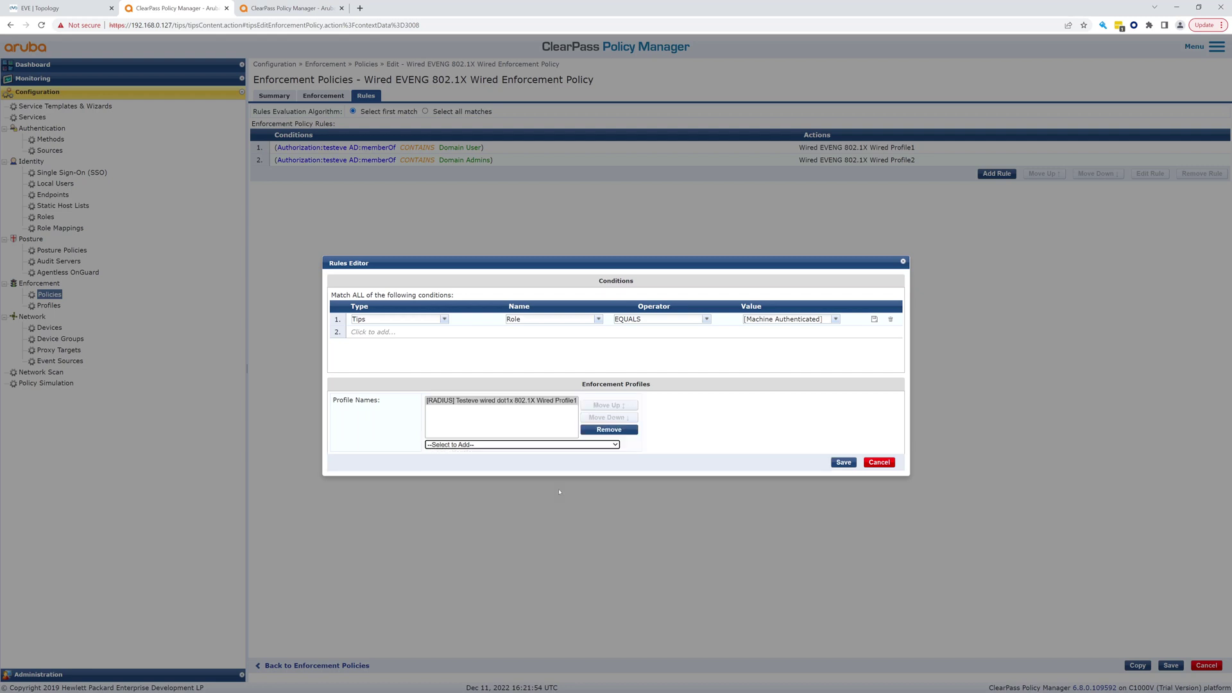
left_click(843, 462)
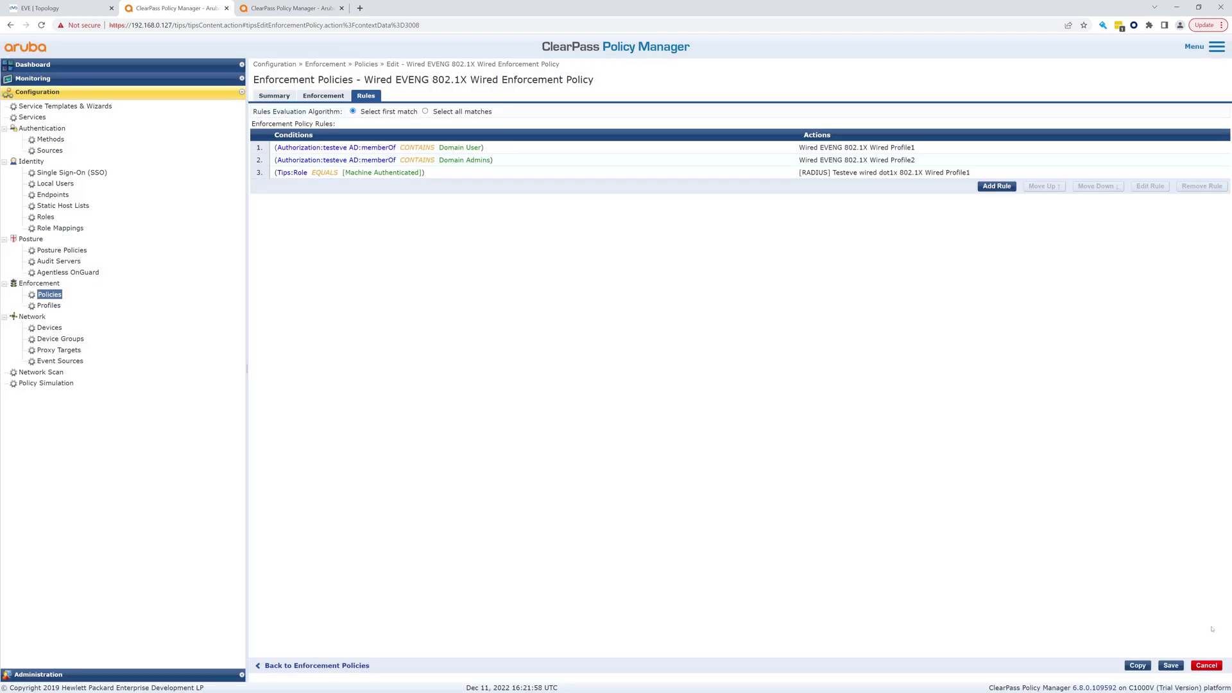
left_click(1170, 666)
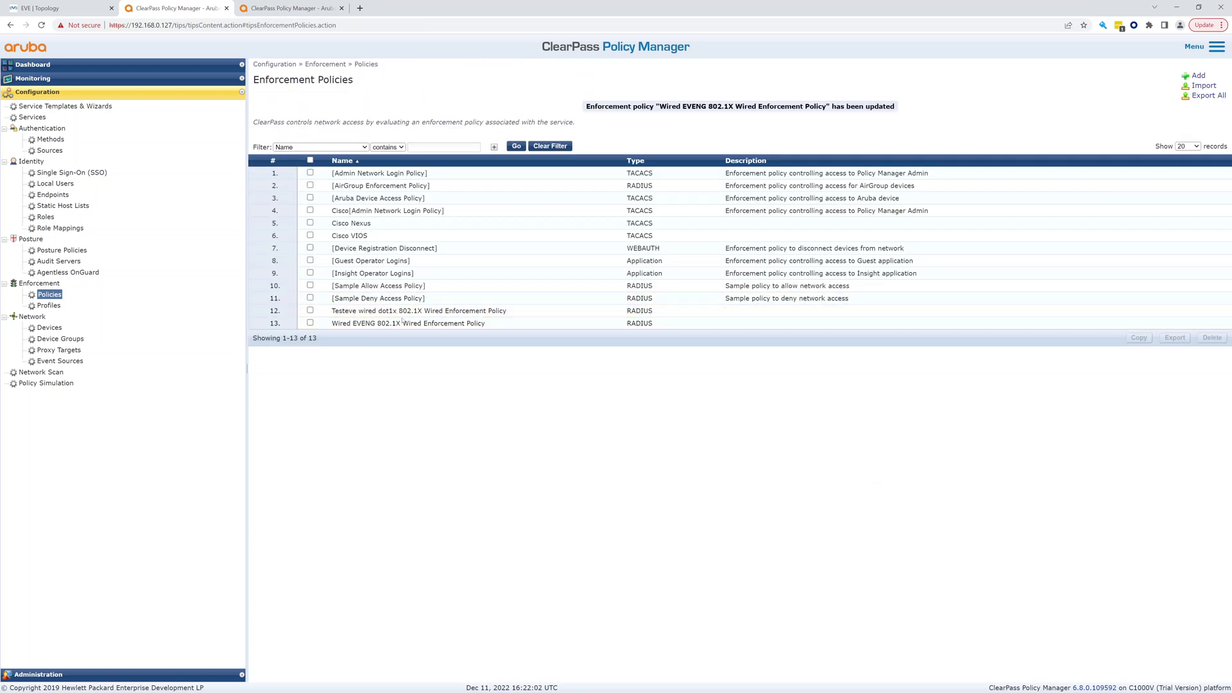
left_click(402, 323)
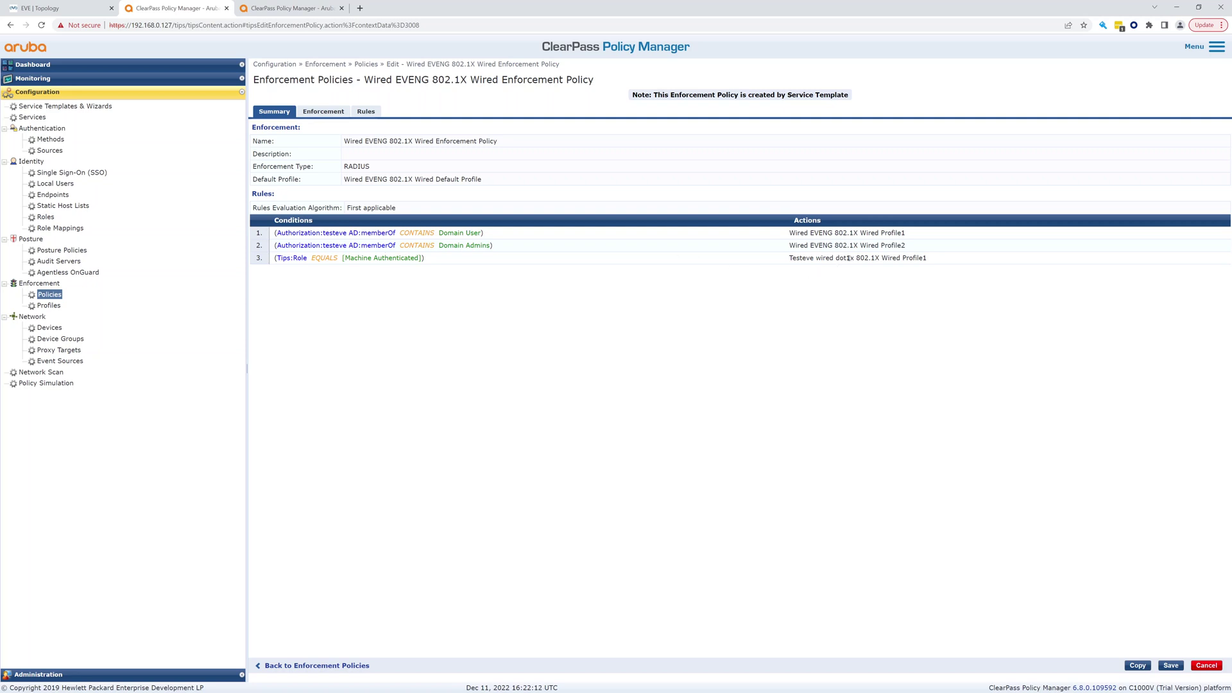
Step: Restart the Win client from its EVE-NG console, then return to the ClearPass policy page
left_click(52, 9)
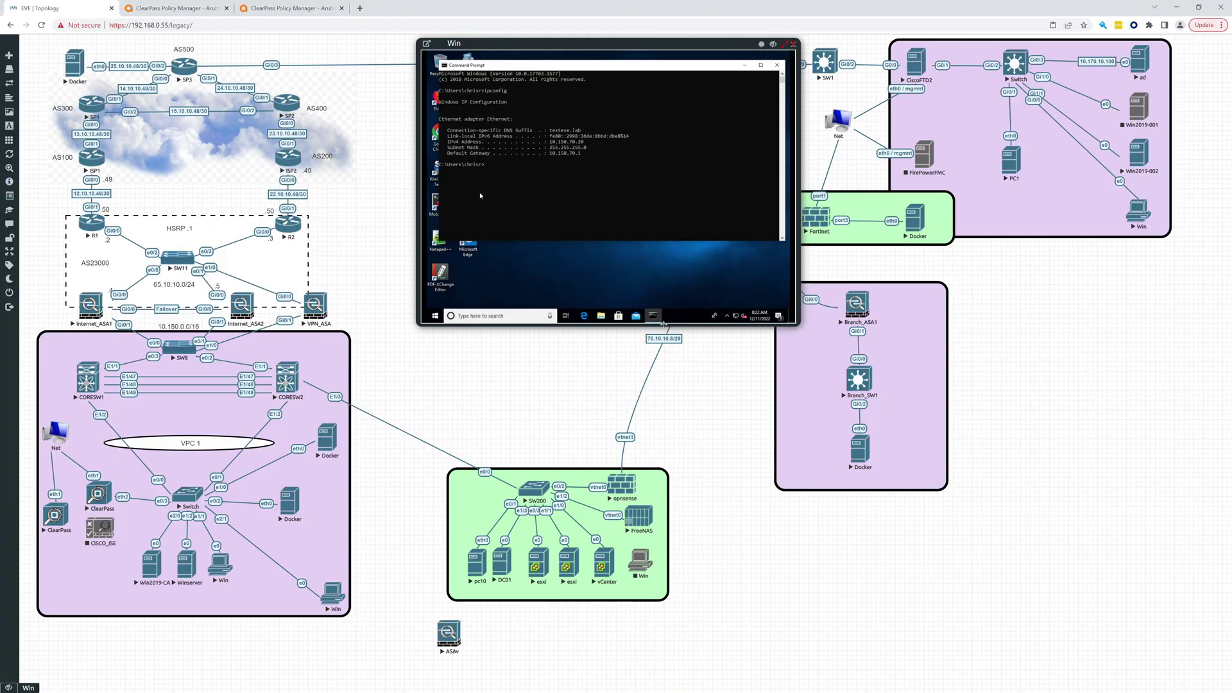
left_click(436, 317)
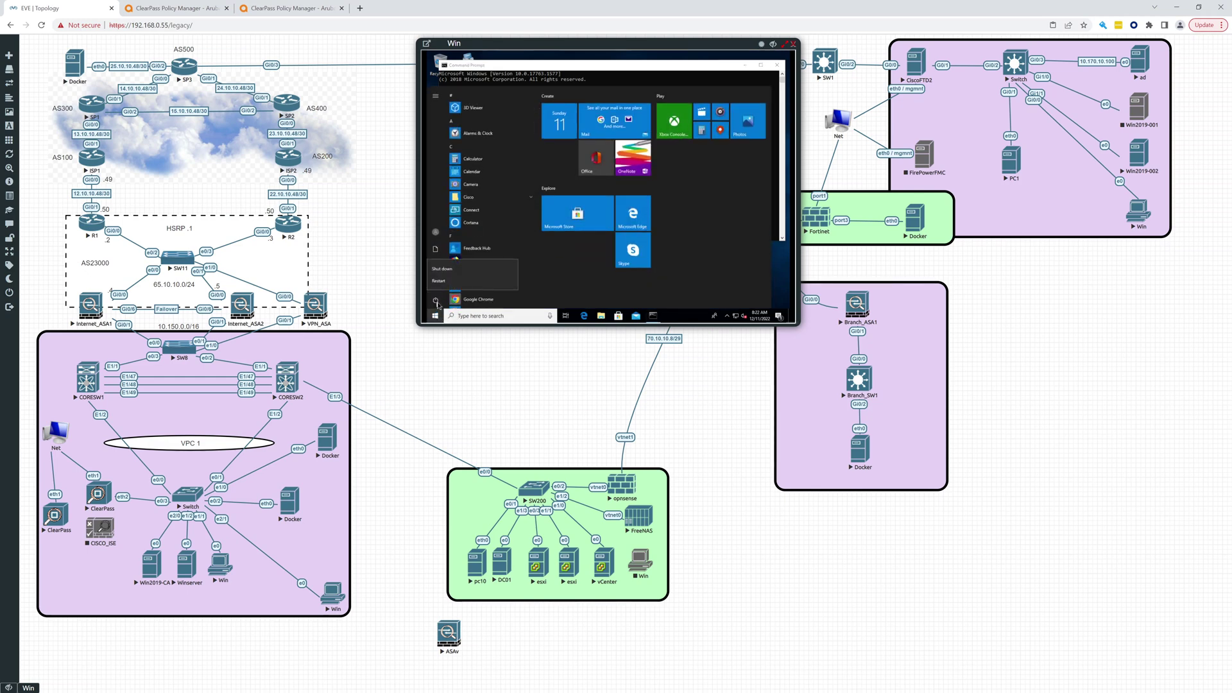
left_click(440, 286)
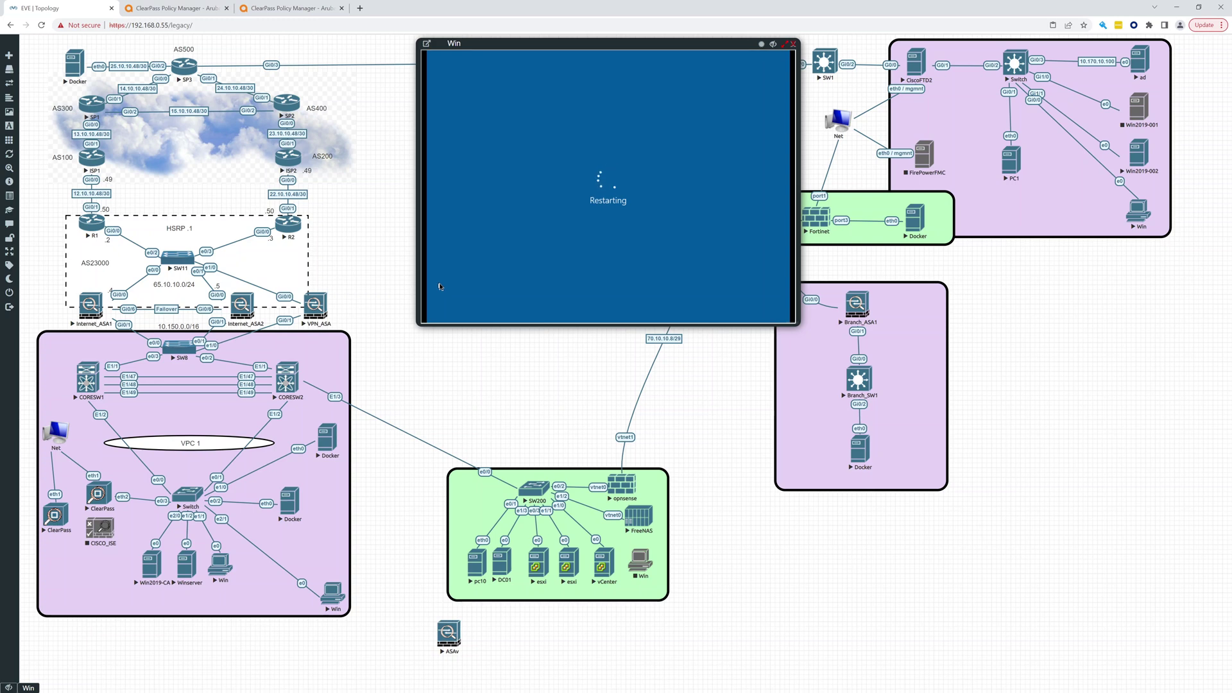
left_click(196, 5)
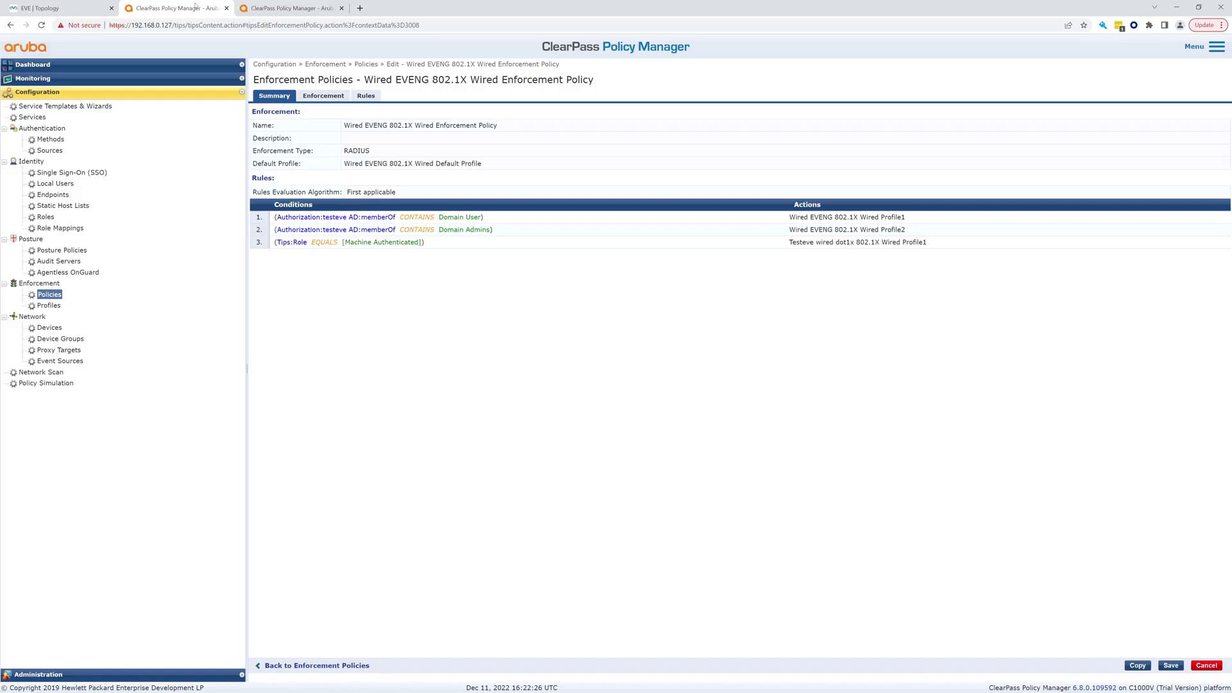
Step: Open Access Tracker and view the newest authentication request's details
left_click(41, 79)
left_click(46, 104)
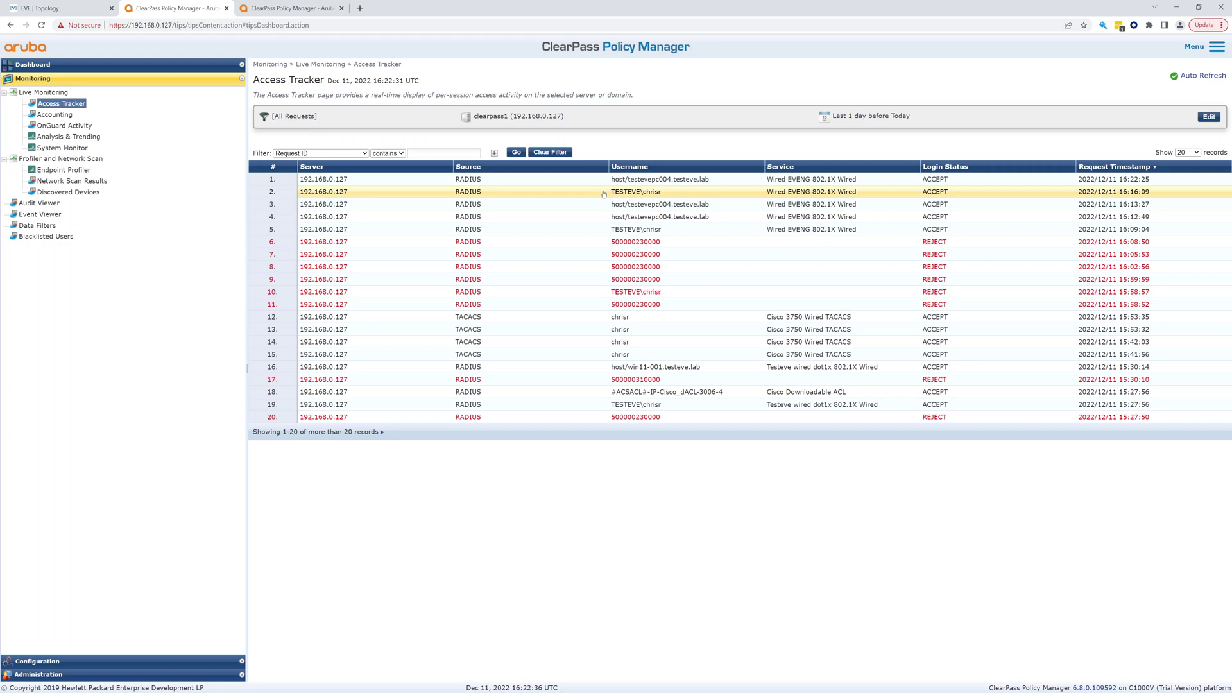
left_click(549, 184)
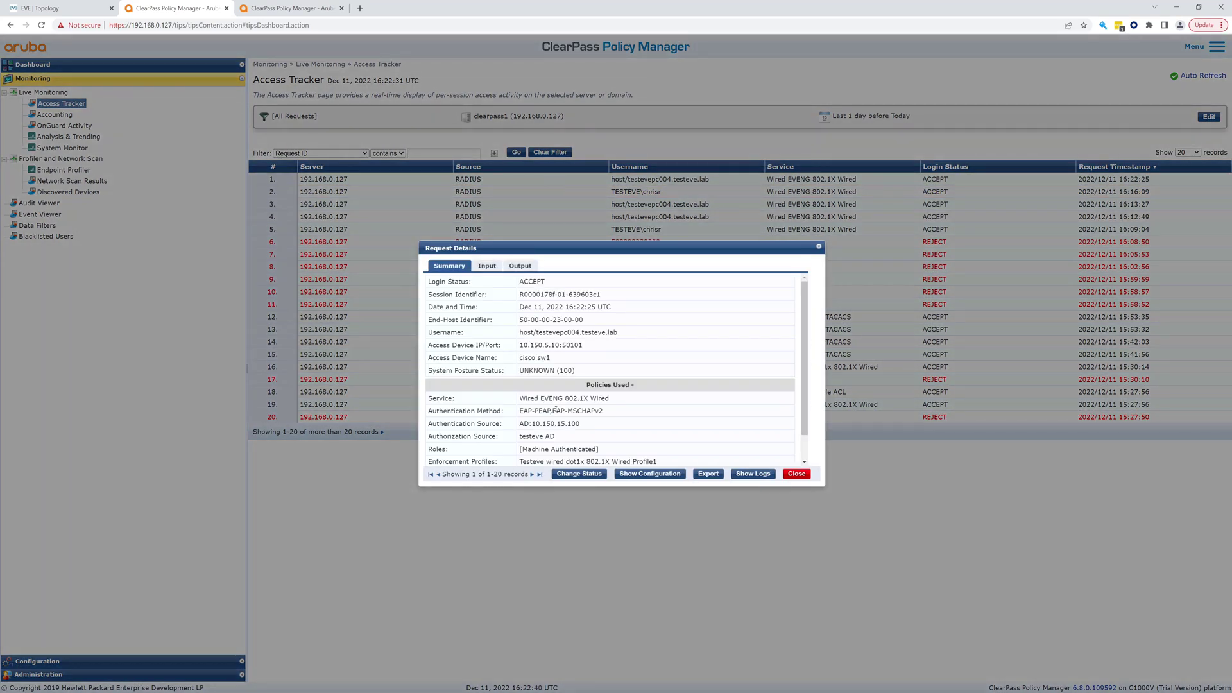
scroll(578, 442, "down", 1)
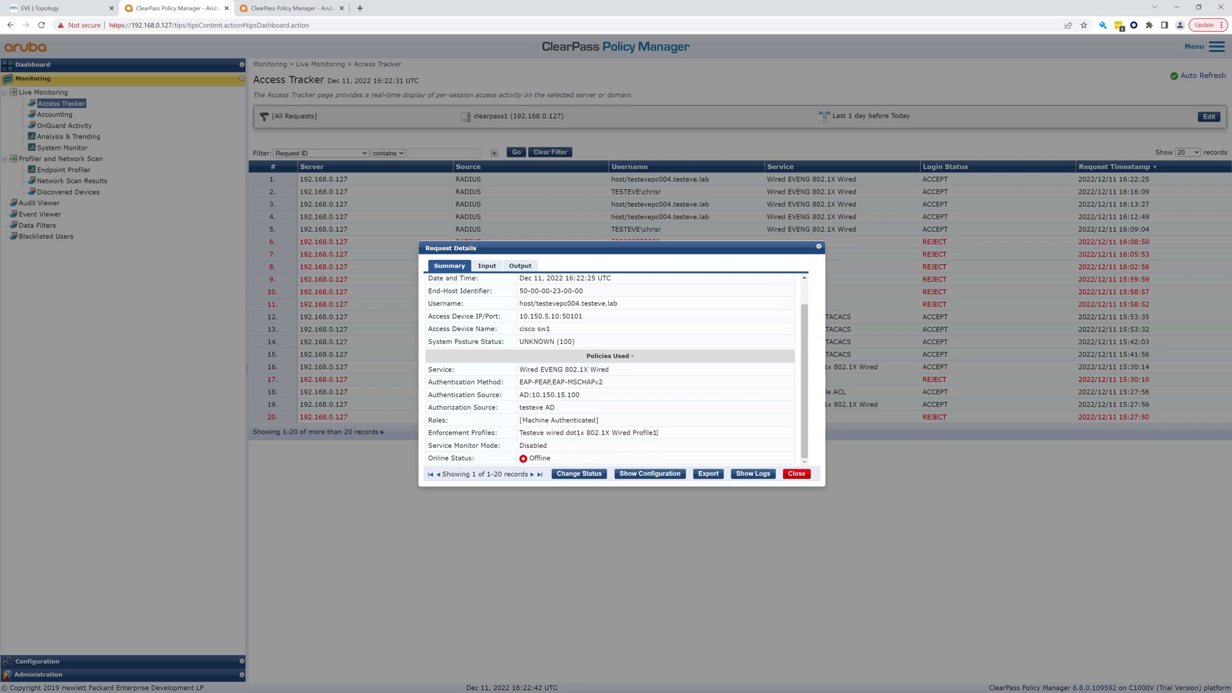
Step: Open the 16:13:27 request instead and highlight its Wired EVENG 802.1X Wired Default Profile
left_click(819, 246)
left_click(714, 207)
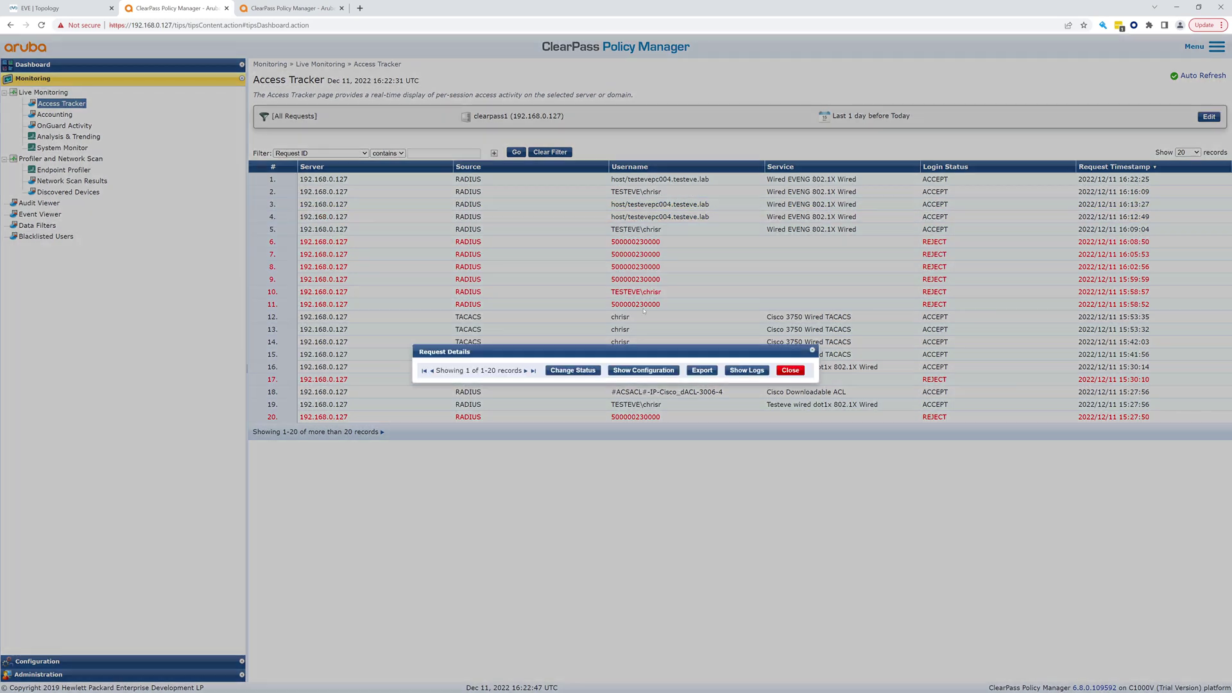
scroll(597, 411, "down", 2)
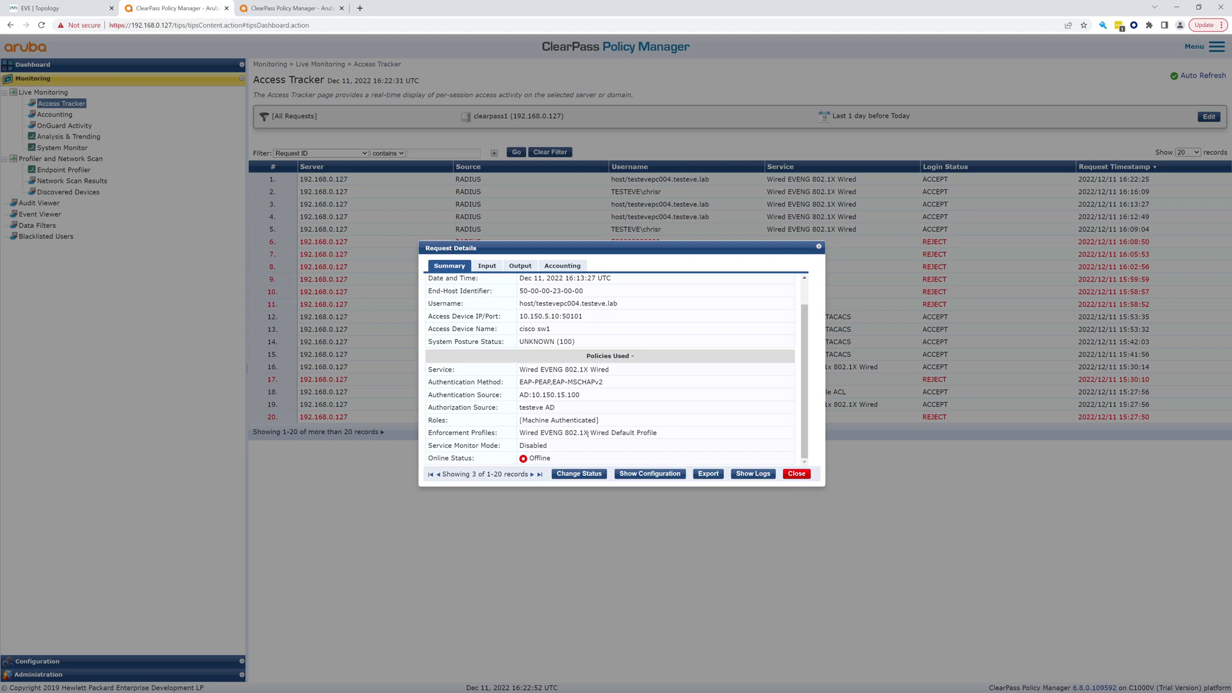
left_click_drag(591, 433, 654, 433)
Step: Close the request details and return from EVE-NG to the ClearPass Access Tracker
left_click(796, 474)
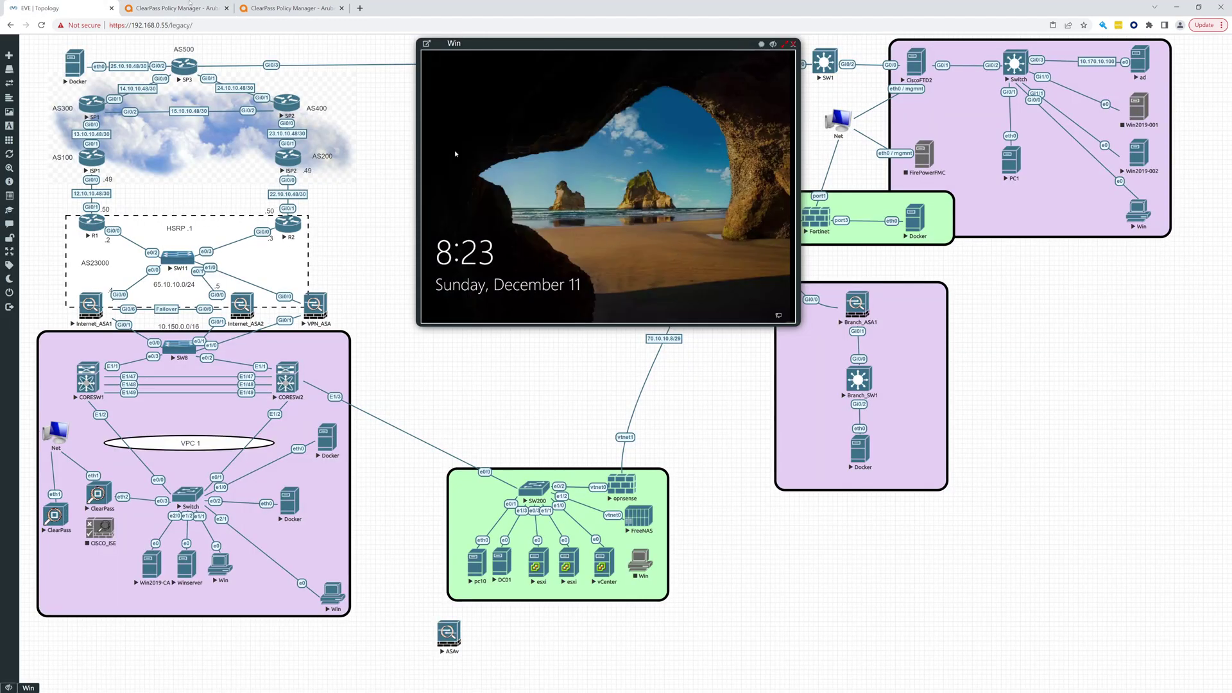
left_click(164, 9)
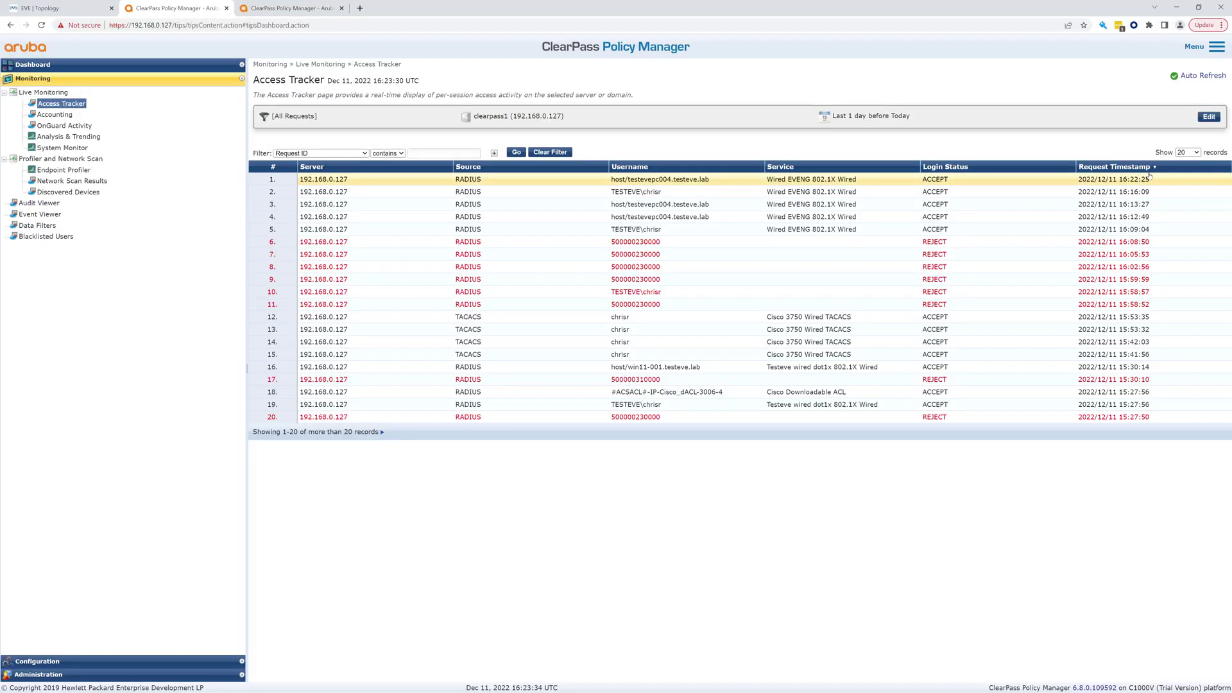
Step: Refresh Access Tracker and review the 16:23:32 request's Machine Authenticated role and Wired Profile1
left_click(1192, 76)
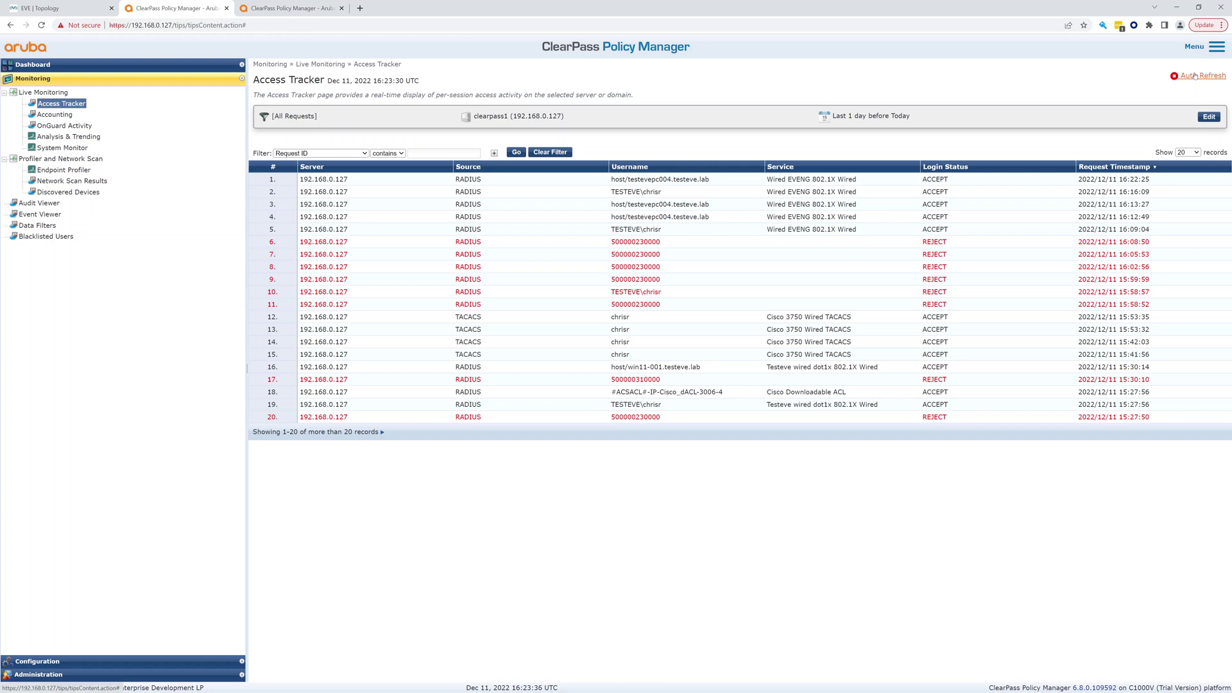
left_click(630, 179)
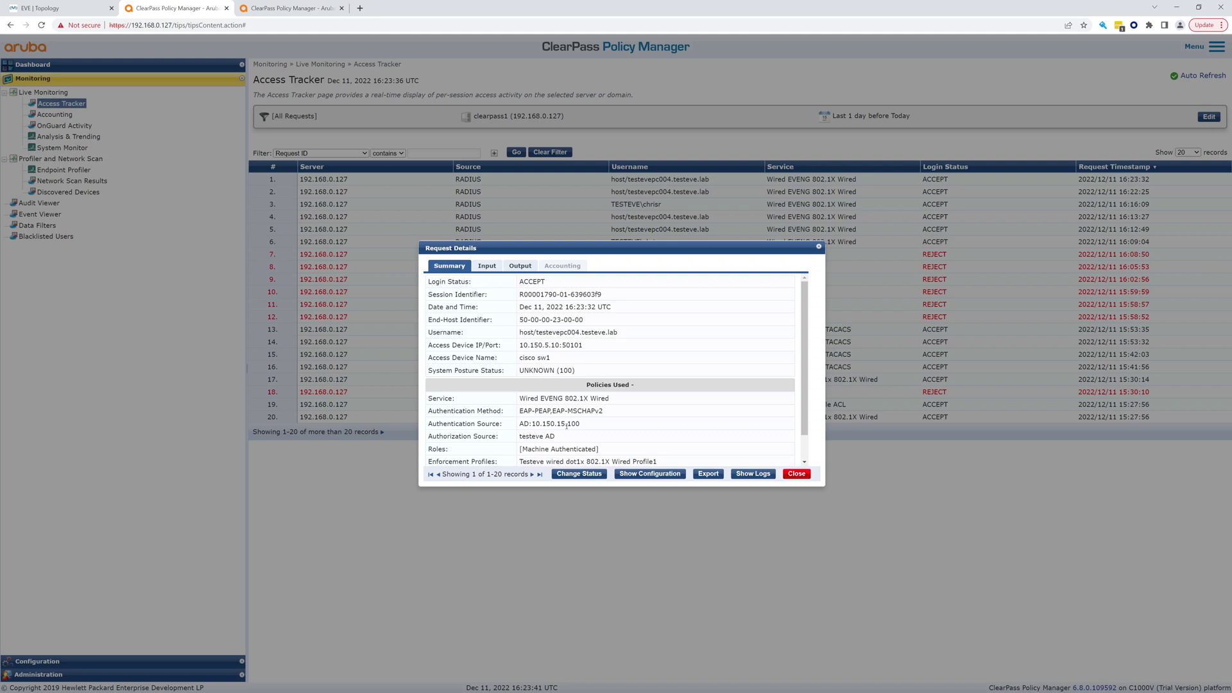
scroll(558, 342, "down", 1)
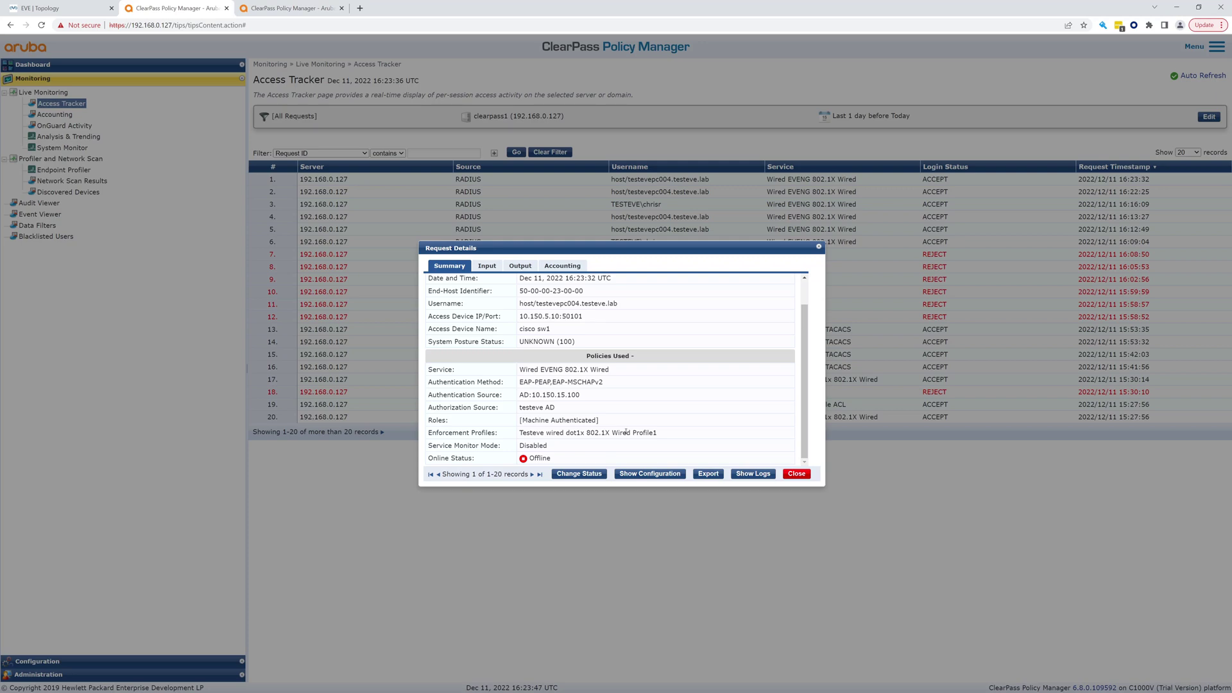
left_click(789, 473)
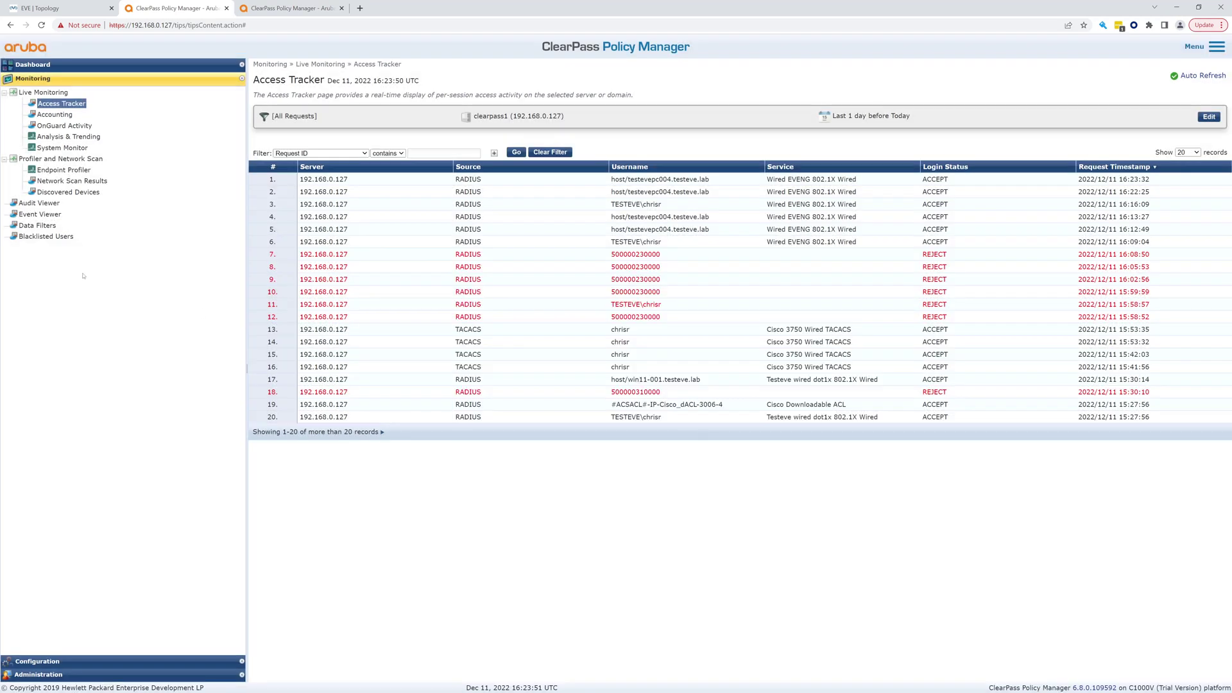
Step: Open the clearpass1 server's settings from Administration > Server Manager > Server Configuration
left_click(81, 662)
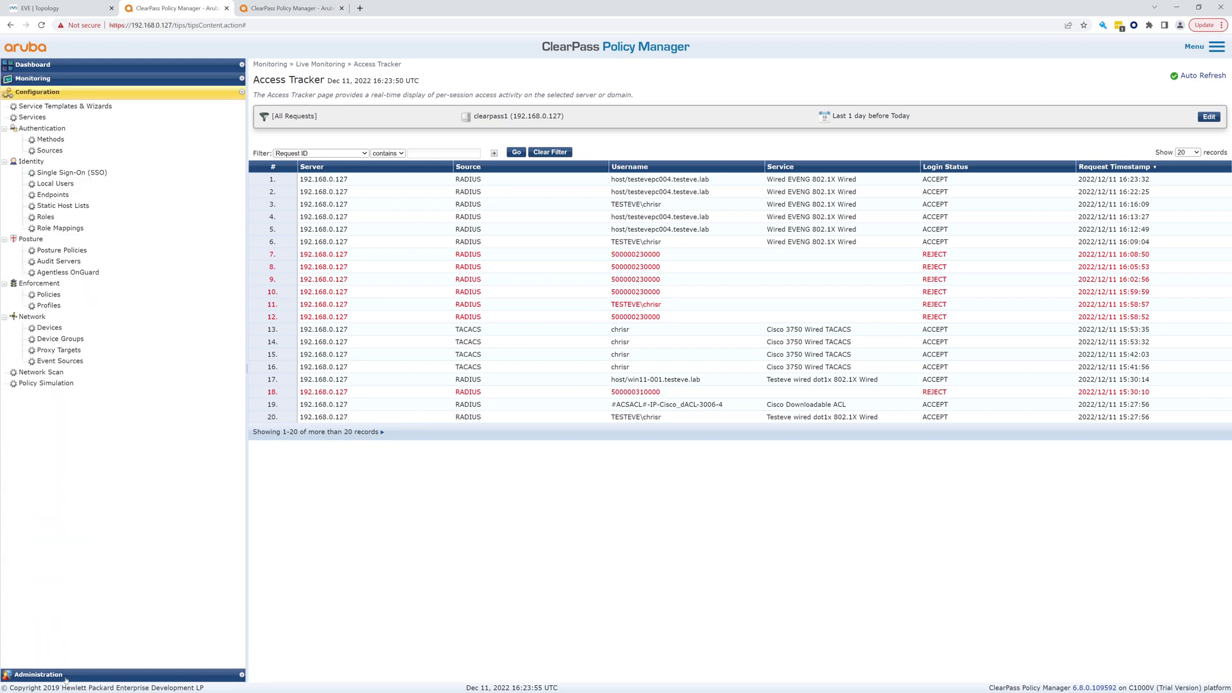
left_click(72, 672)
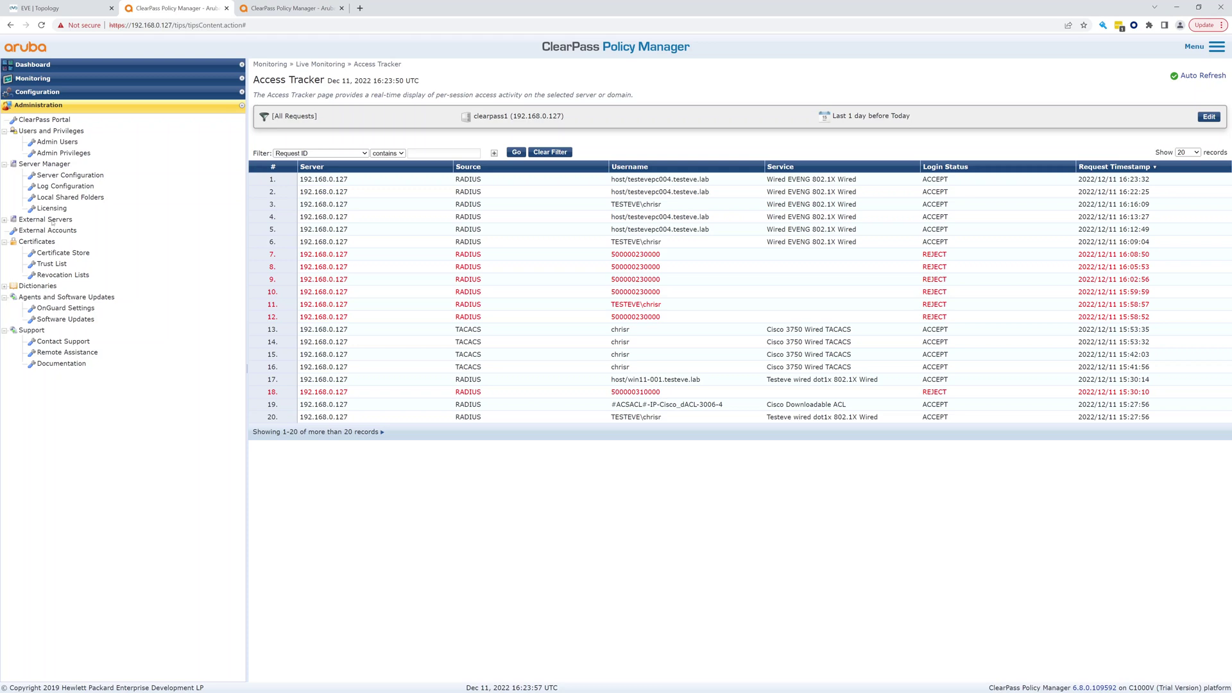
left_click(67, 175)
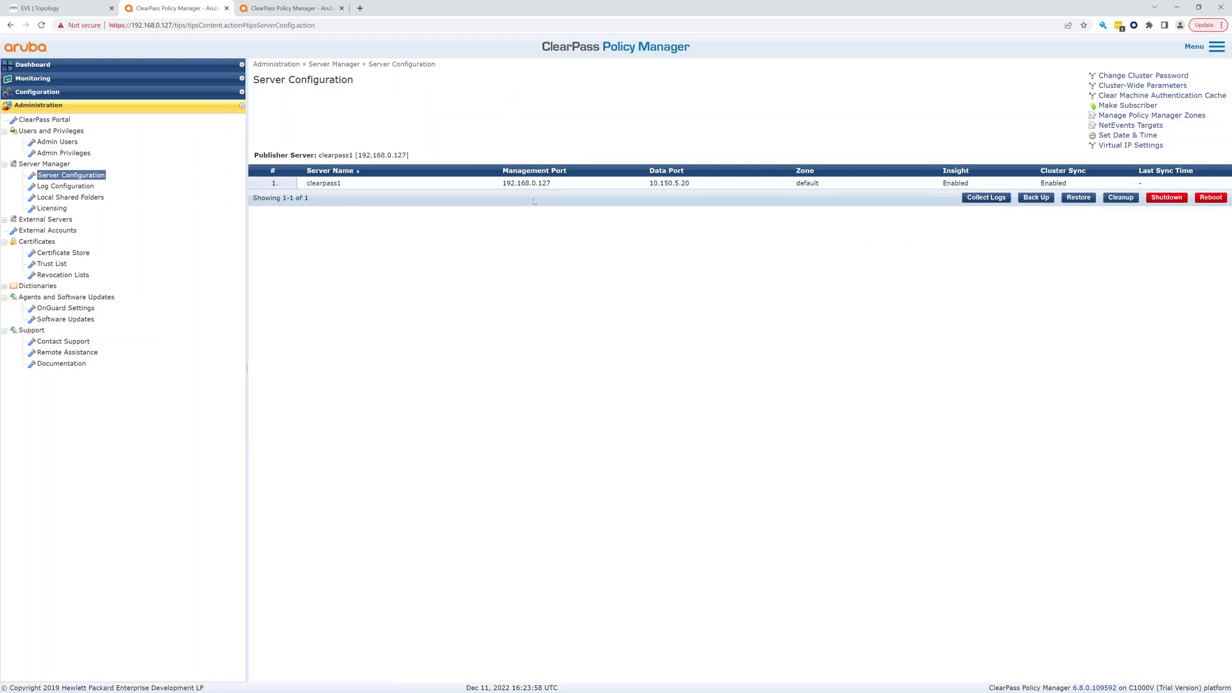
left_click(521, 183)
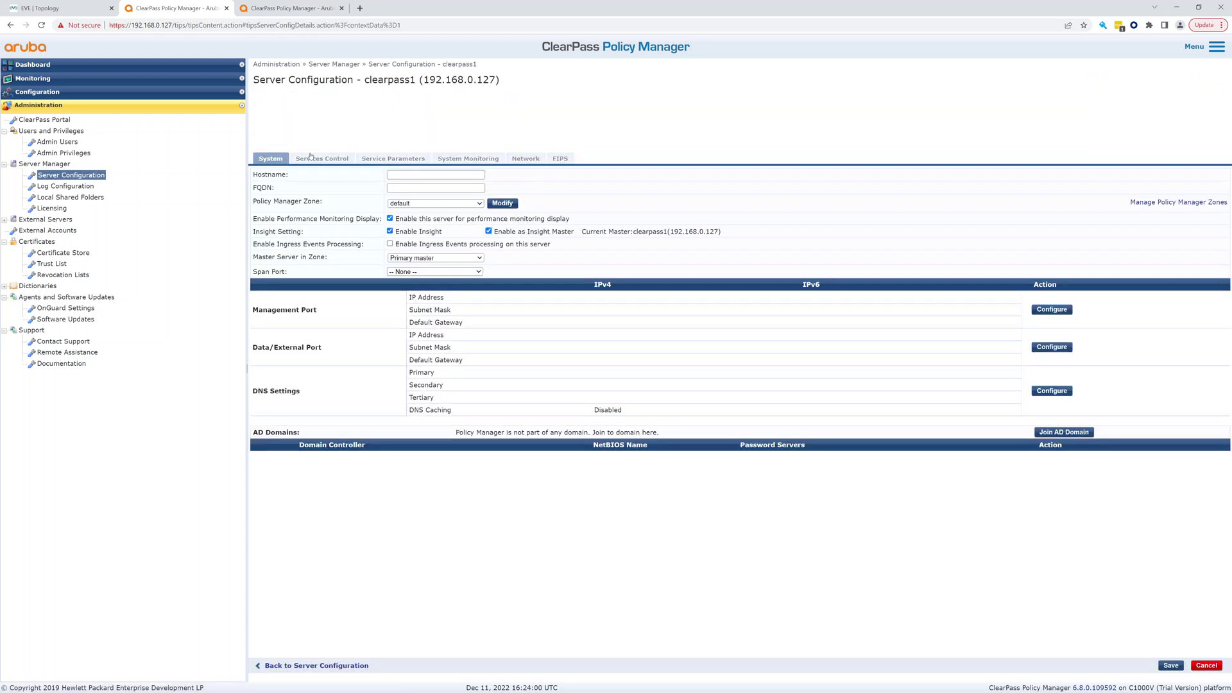
Step: Check the Policy server's 24-hour Machine Authentication Cache Timeout under Service Parameters, then return to Server Configuration
left_click(310, 163)
left_click(374, 163)
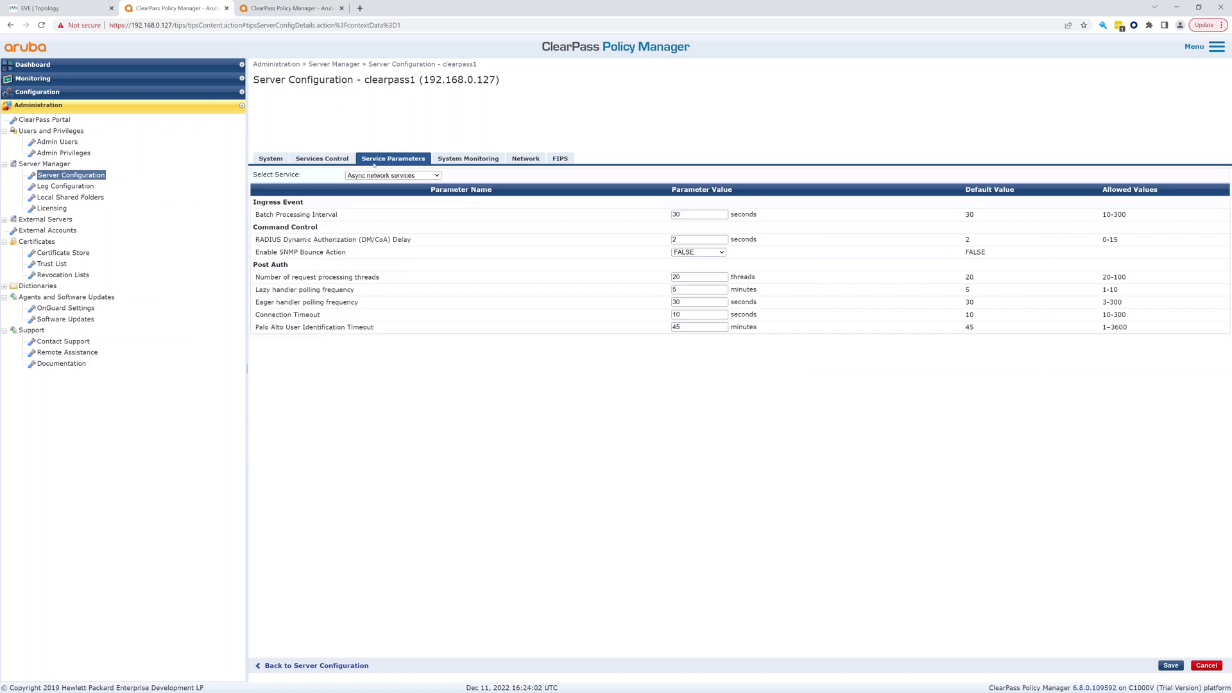
left_click(439, 177)
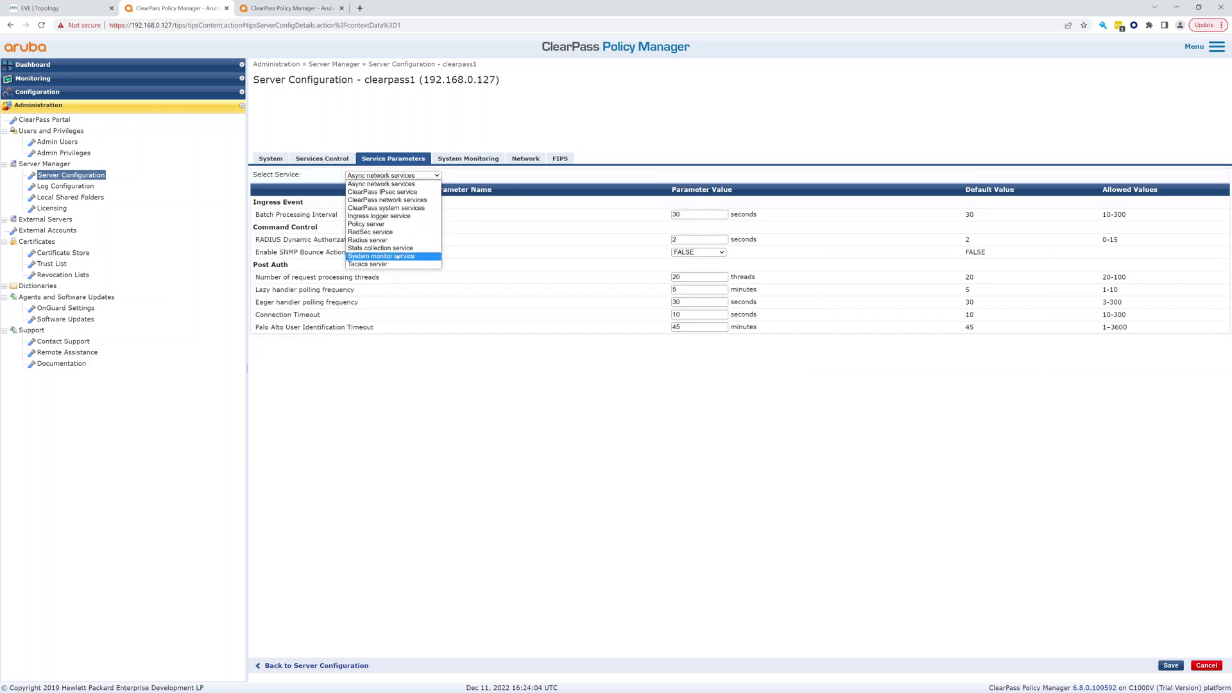
left_click(392, 225)
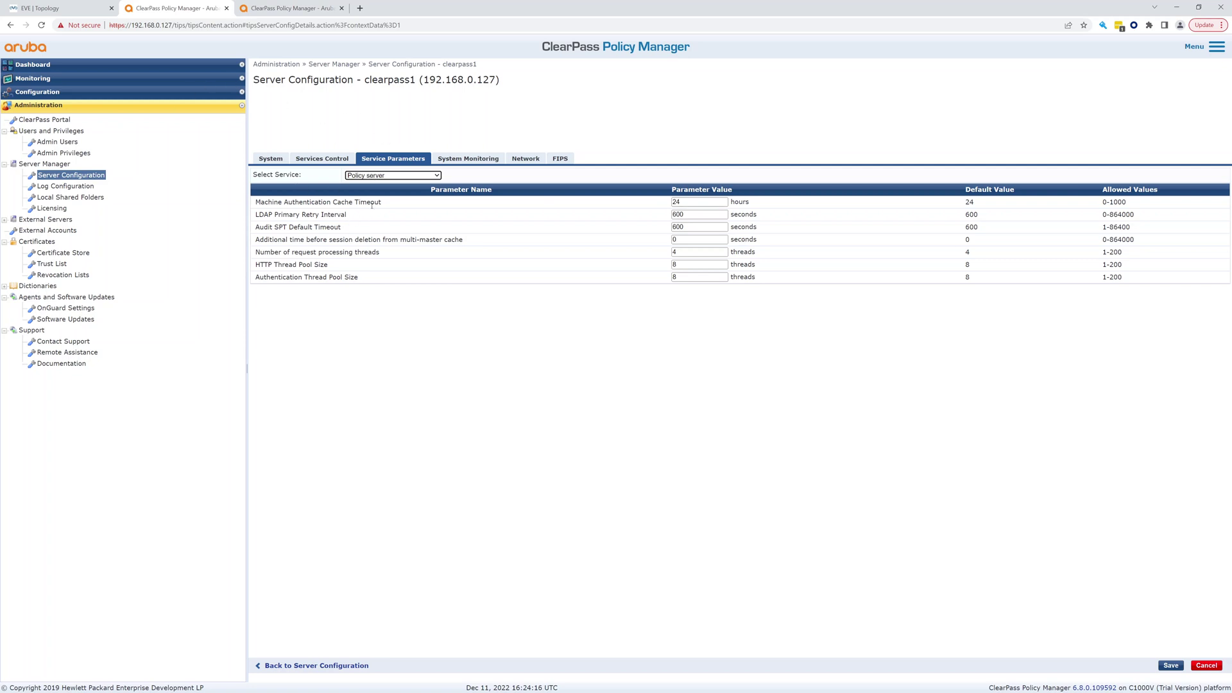
left_click(81, 175)
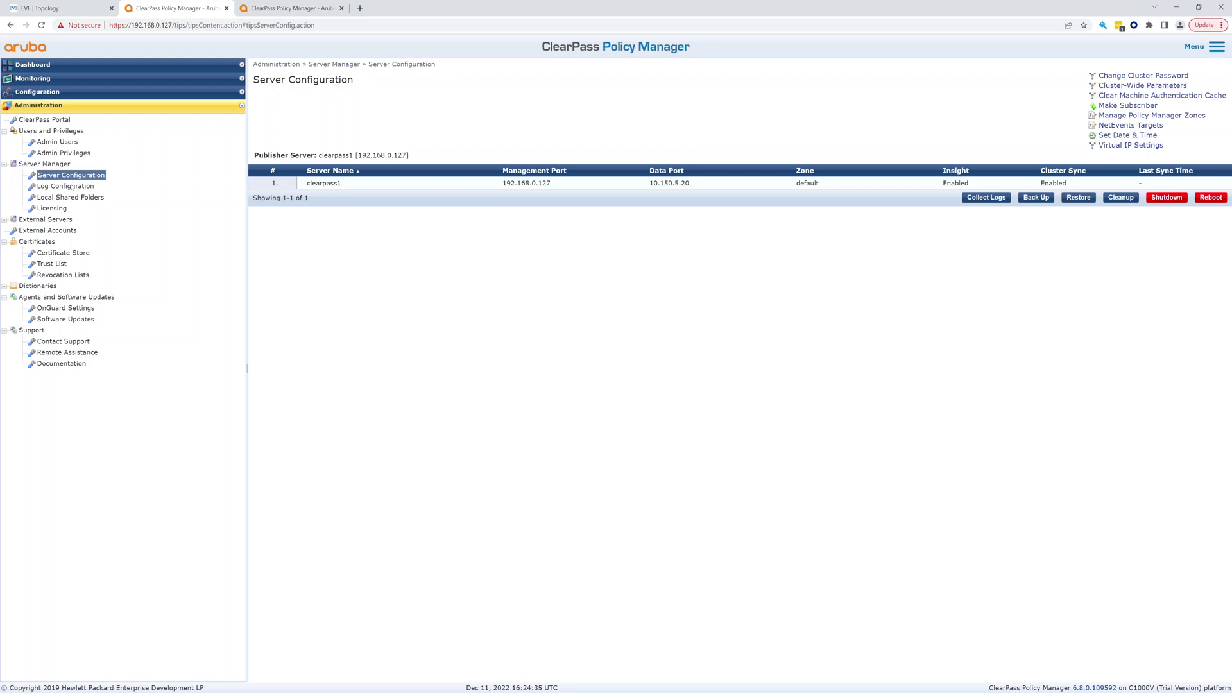
left_click(45, 8)
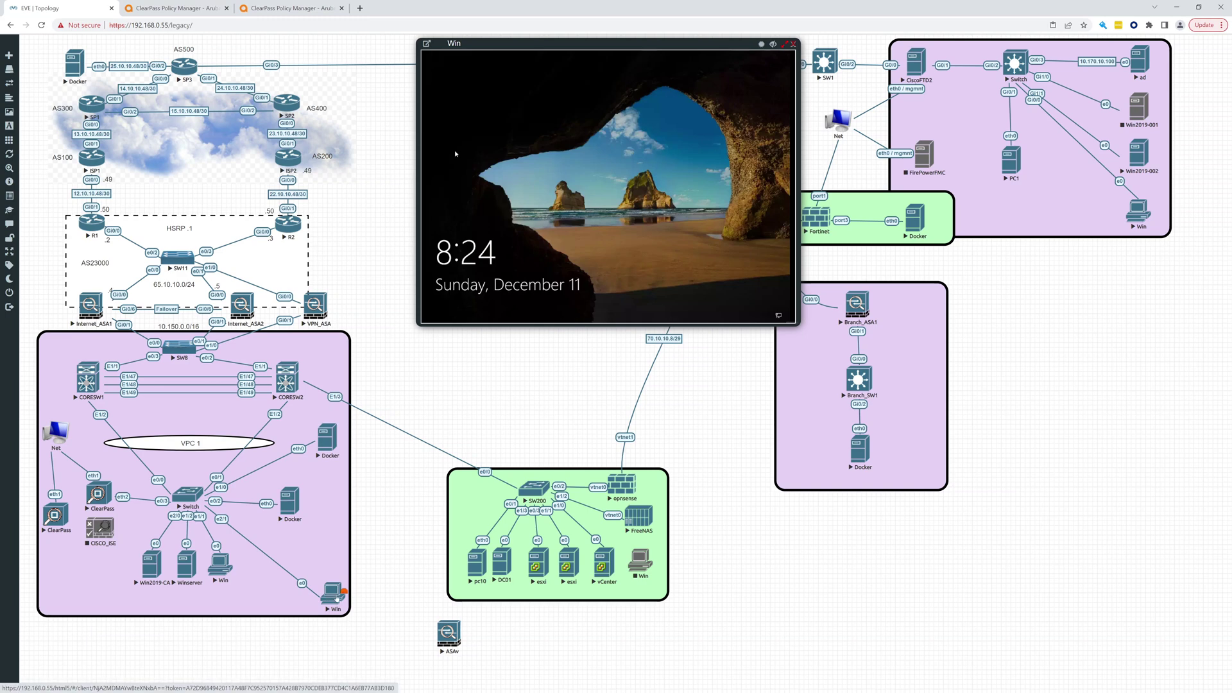
left_click(334, 598)
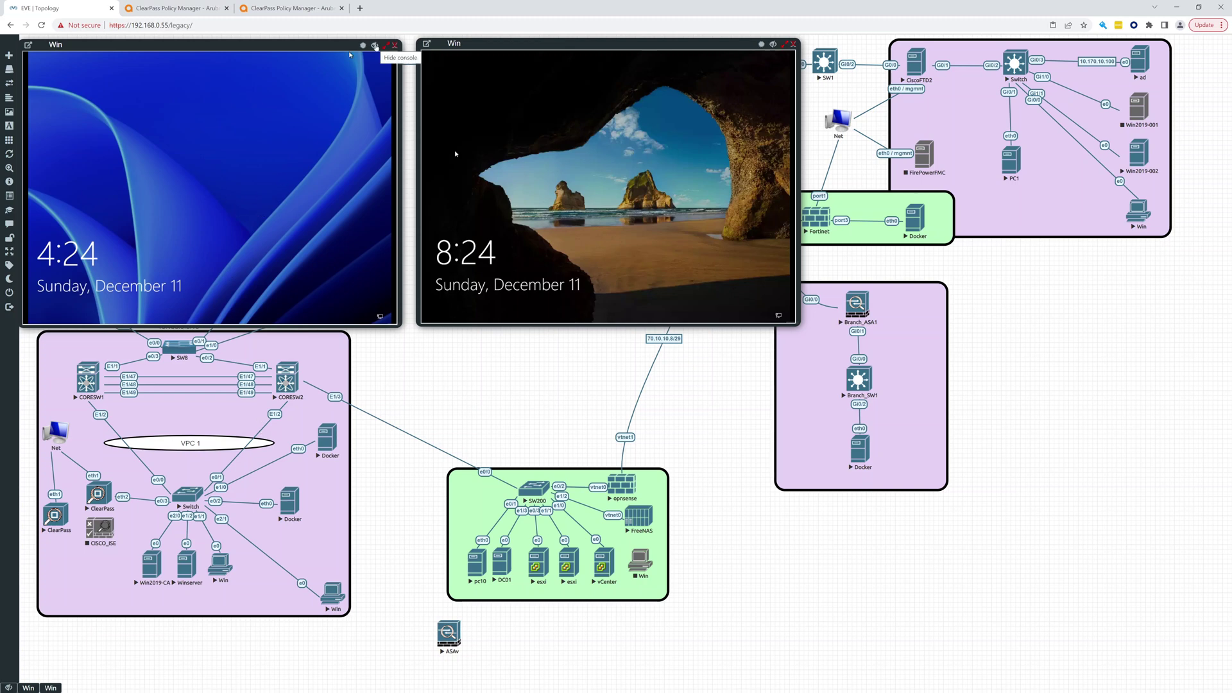
left_click(375, 46)
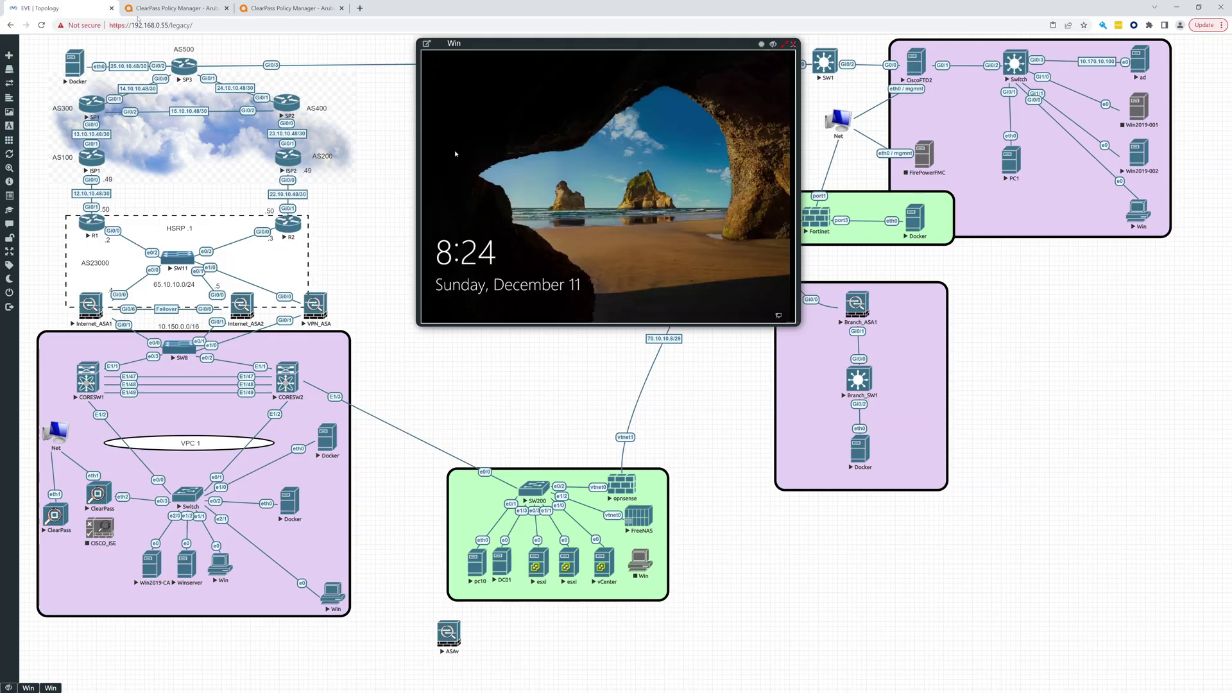
left_click(179, 8)
left_click(181, 9)
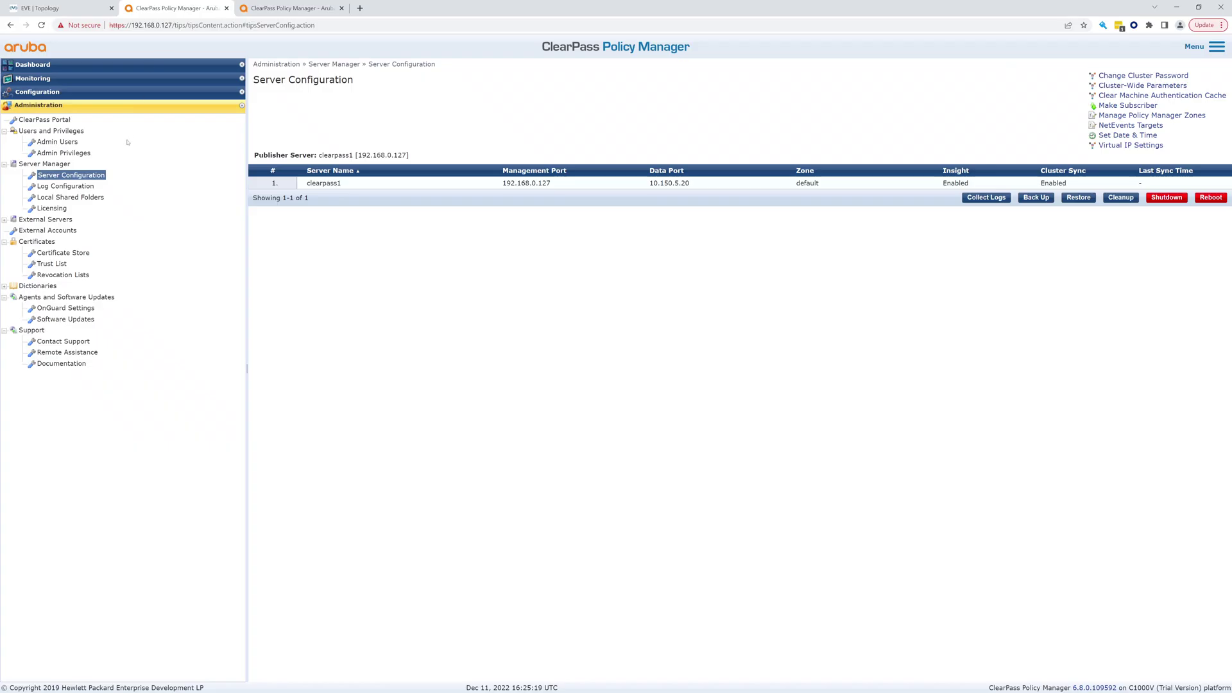
Step: Open Access Tracker under Monitoring to list recent authentication requests
left_click(40, 80)
left_click(57, 105)
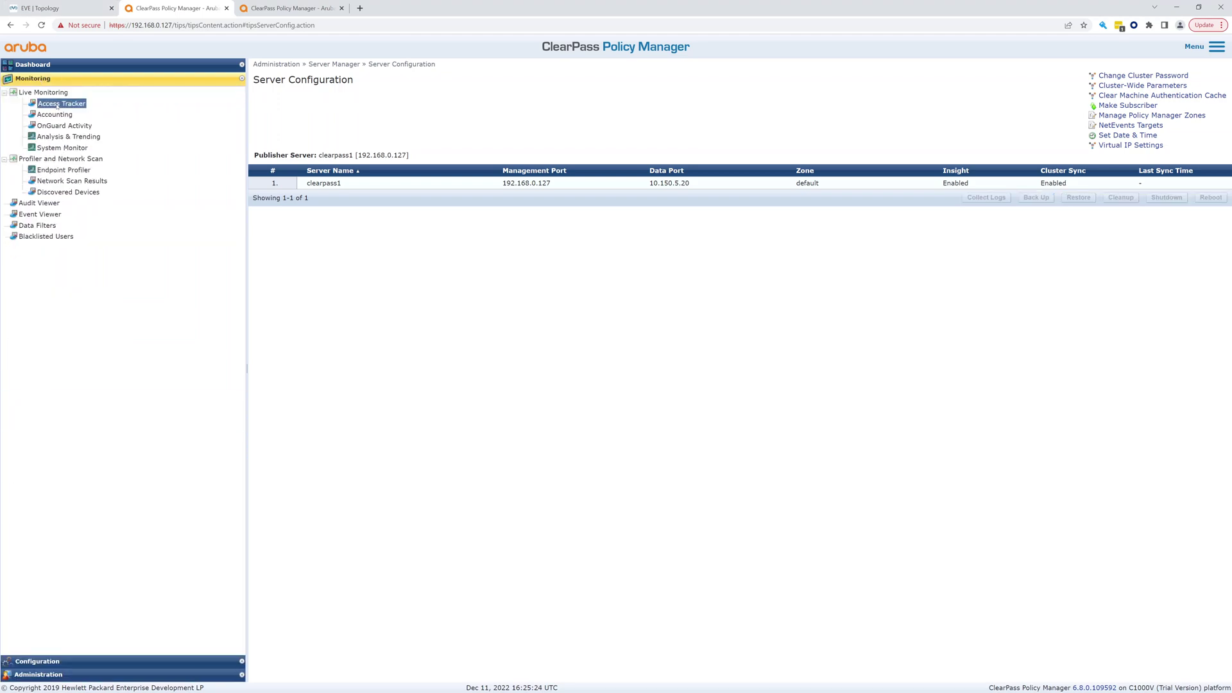